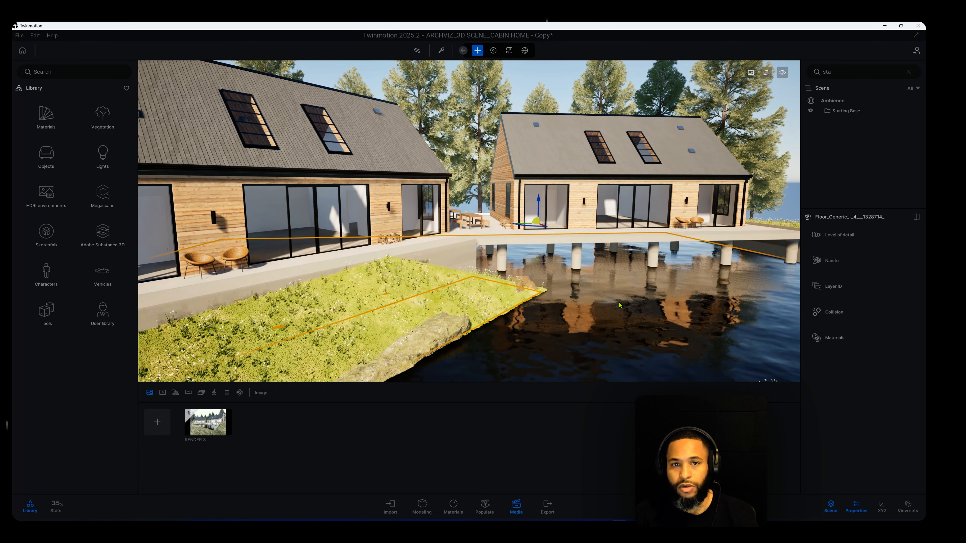
middle_click_drag(677, 307, 472, 297, "shift")
middle_click_drag(567, 307, 529, 308, "shift")
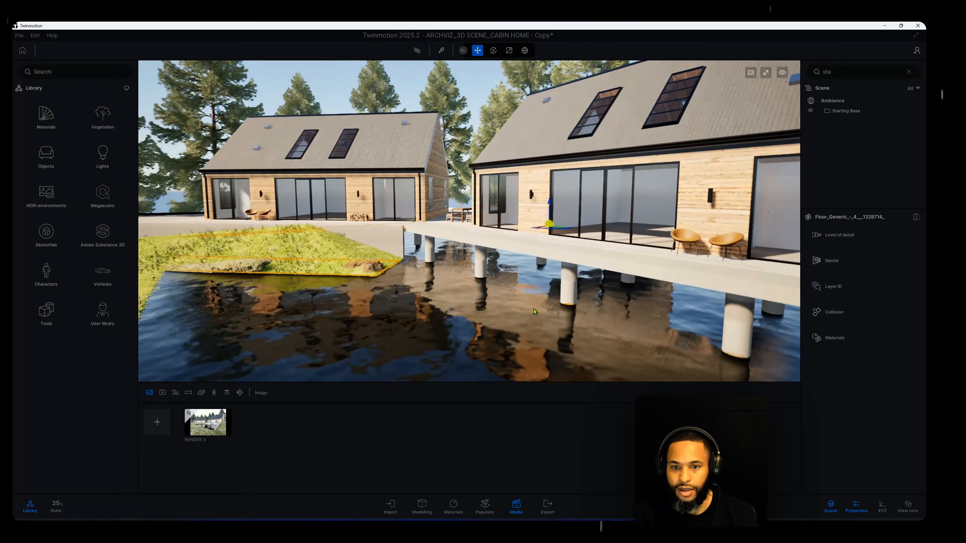
scroll(529, 309, "down", 5)
middle_click_drag(596, 312, 646, 287, "shift")
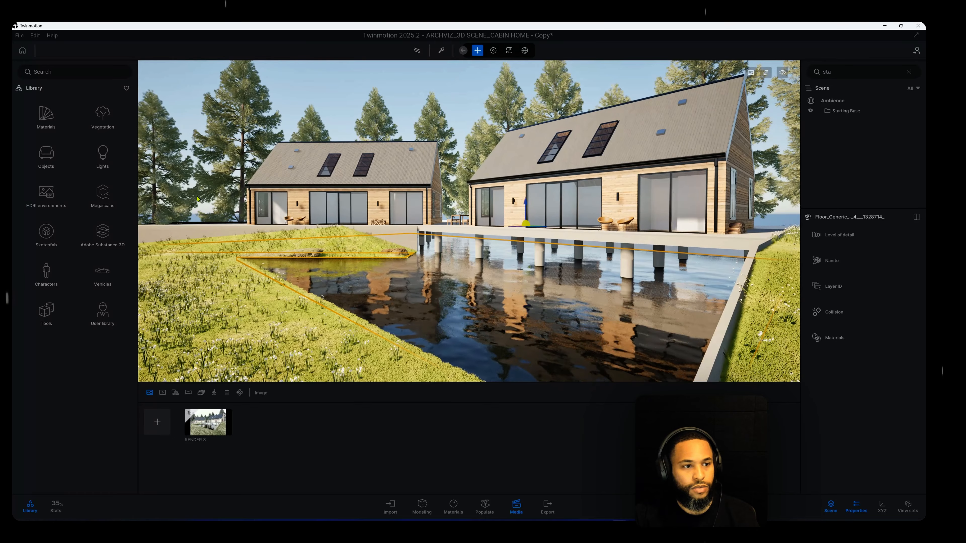
Open the Decals category of the object library and find the Stains decals
left_click(47, 154)
left_click(103, 158)
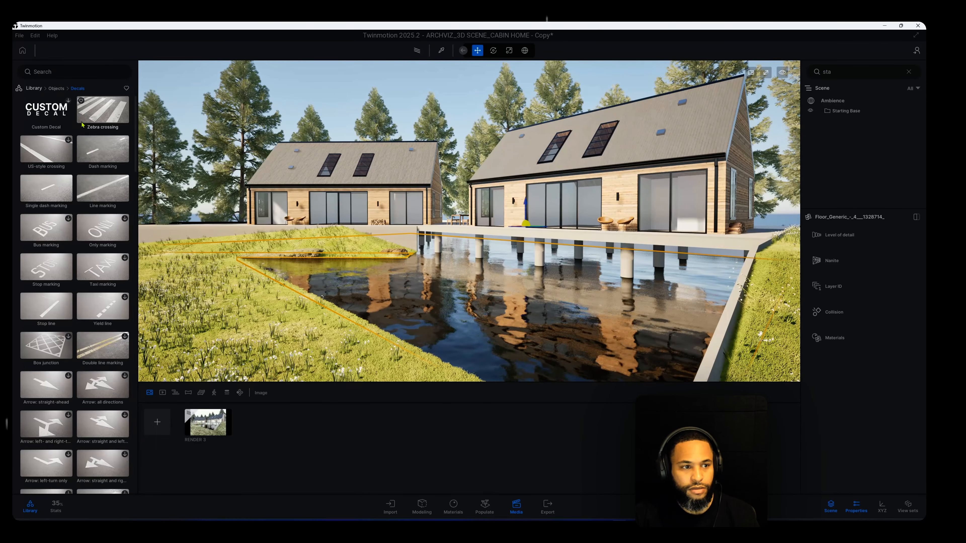
scroll(90, 187, "down", 1)
scroll(90, 188, "down", 5)
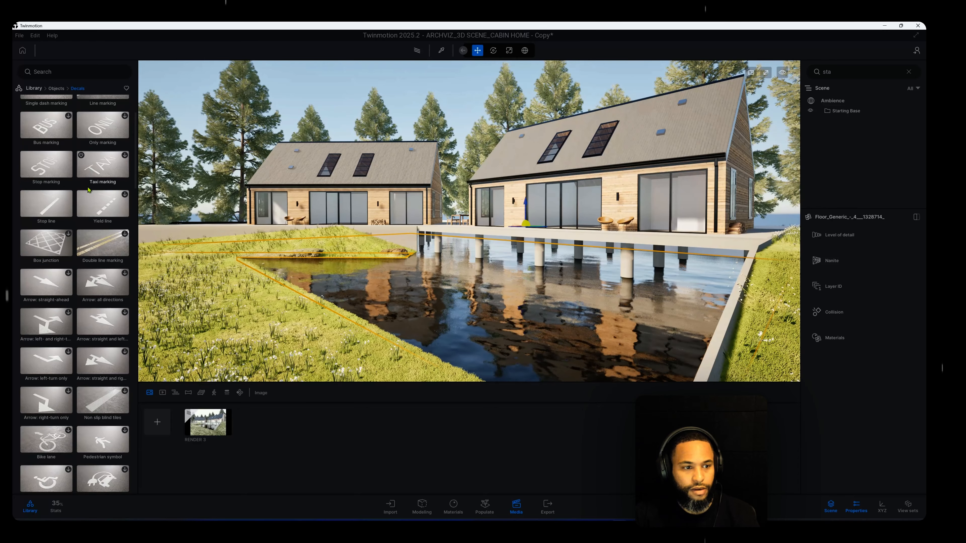
scroll(89, 189, "down", 1)
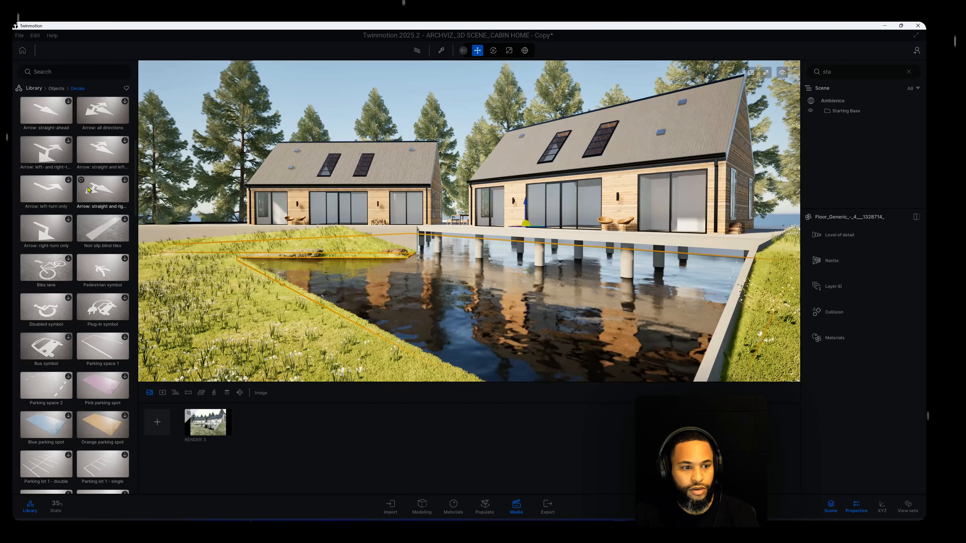
scroll(88, 189, "down", 4)
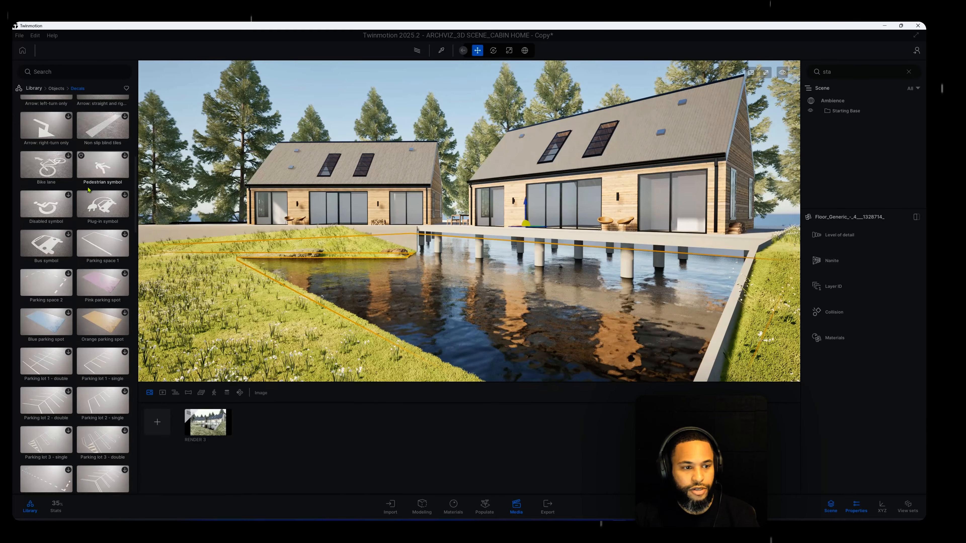
scroll(88, 190, "down", 1)
scroll(87, 190, "down", 5)
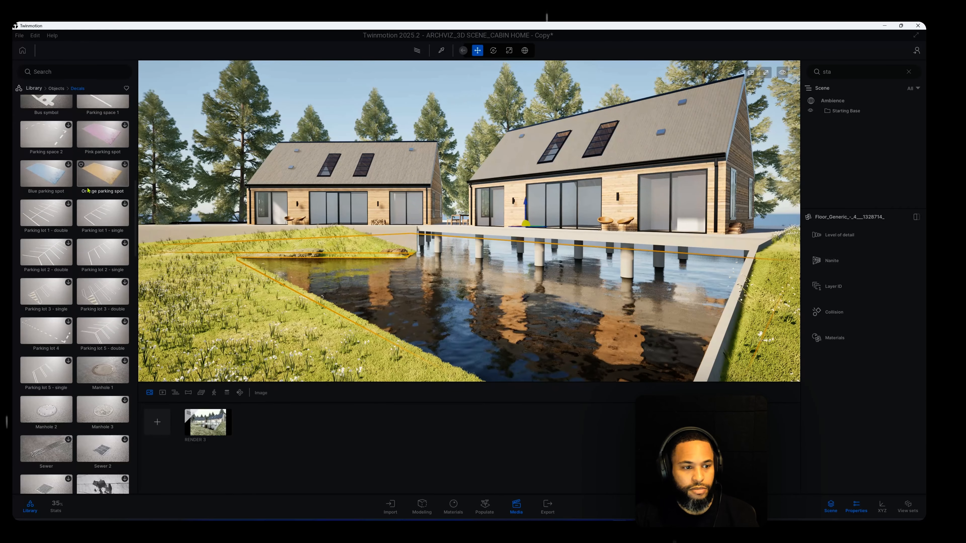
scroll(88, 189, "down", 4)
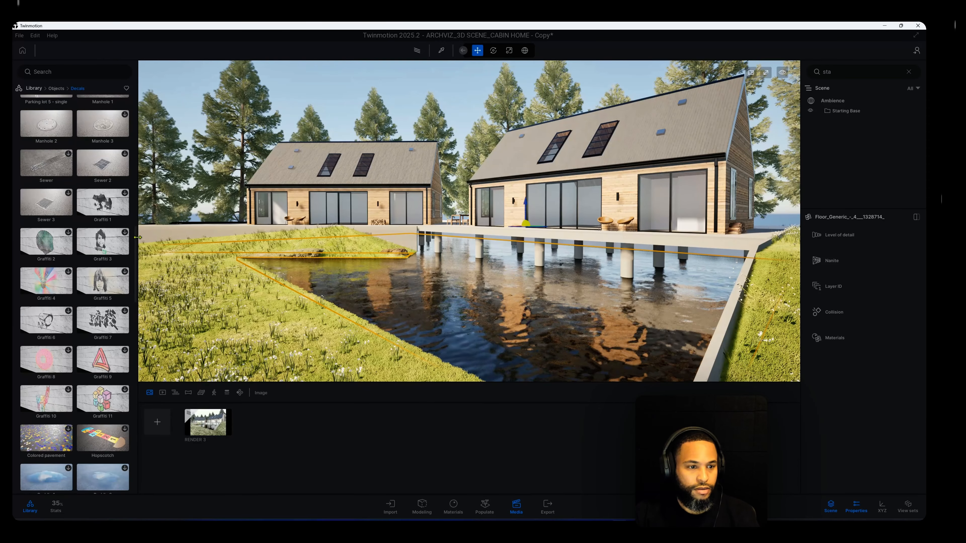
left_click_drag(136, 244, 137, 305)
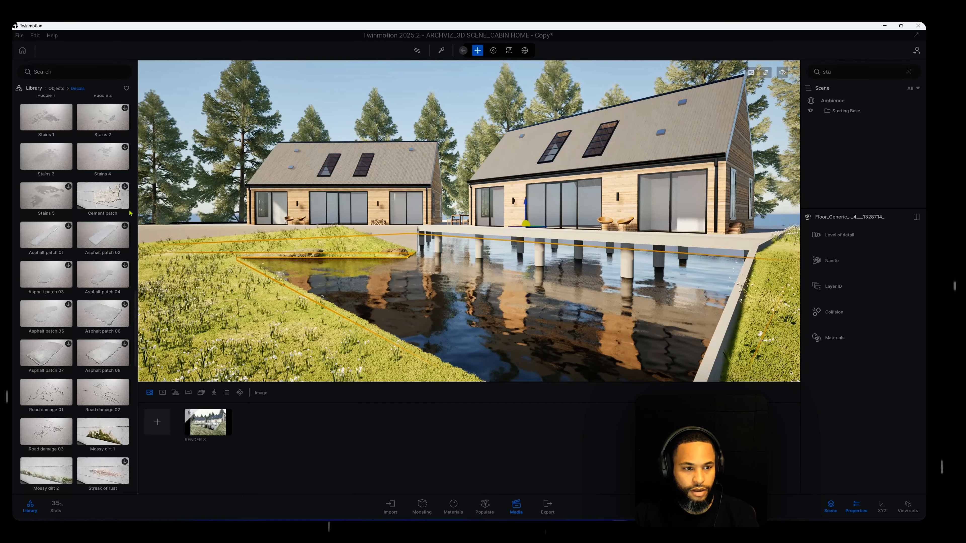
mouse_move(134, 339)
left_mouse_down()
mouse_move(135, 371)
mouse_move(128, 310)
mouse_move(129, 322)
left_mouse_up()
Place the Stains 1 decal on a front pillar under the deck, near the waterline
key("w")
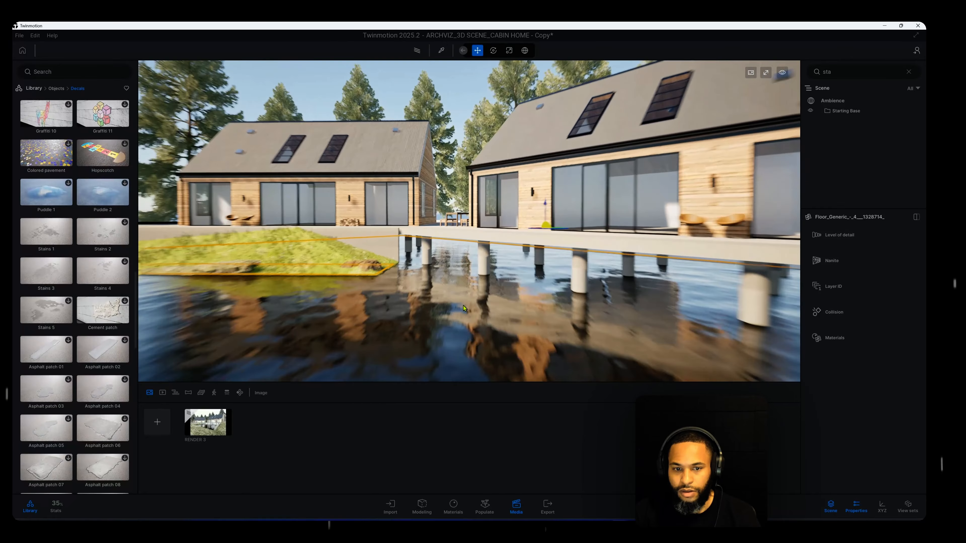
key("q")
key("d")
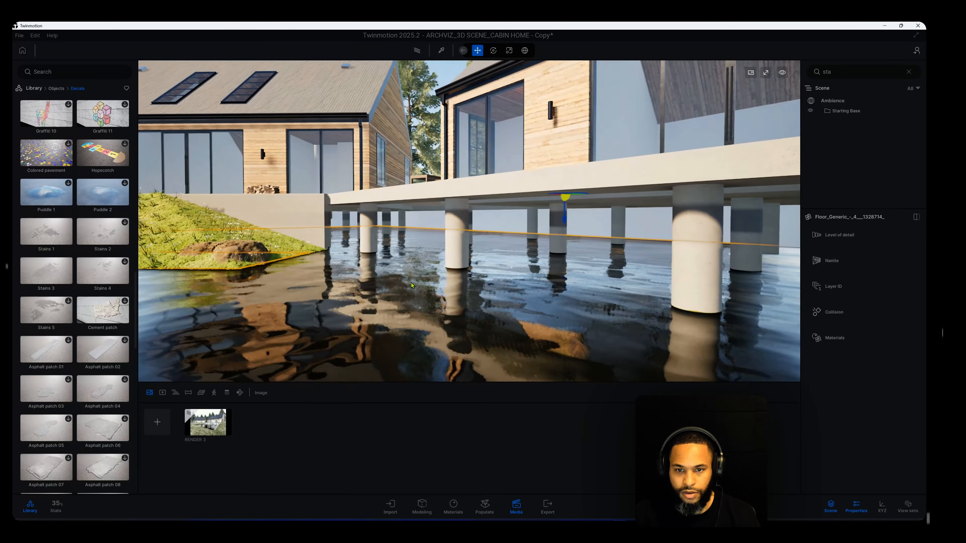
key("a")
right_click_drag(416, 308, 448, 308)
key("w")
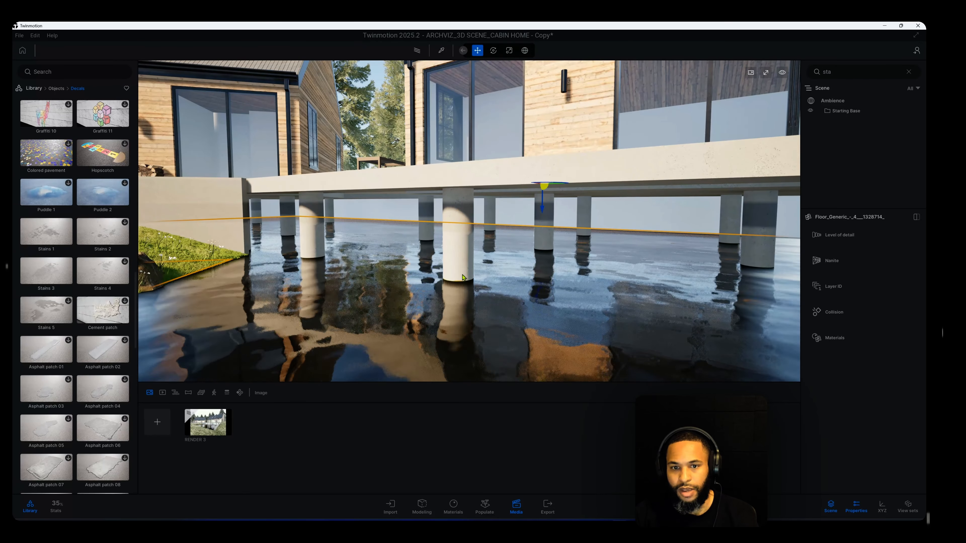
key("s")
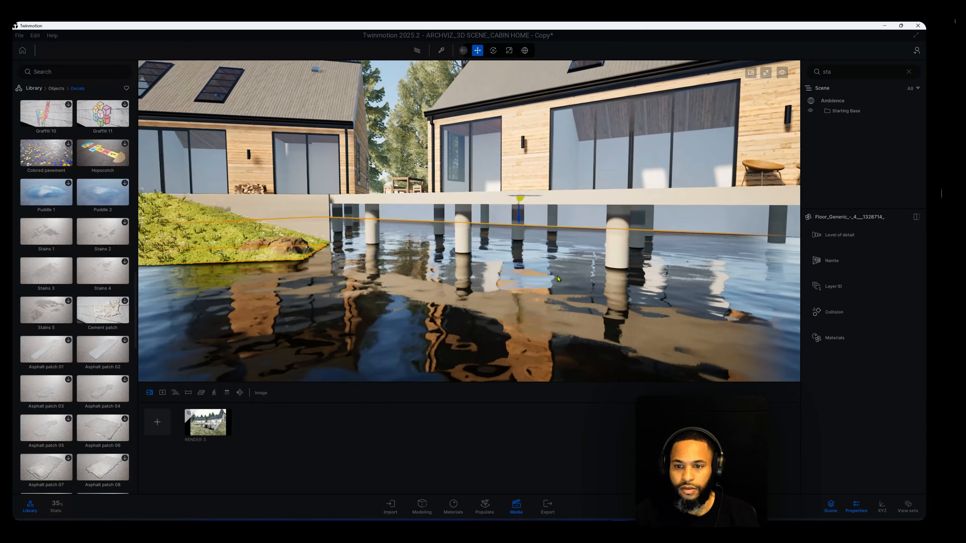
key("d")
key("d")
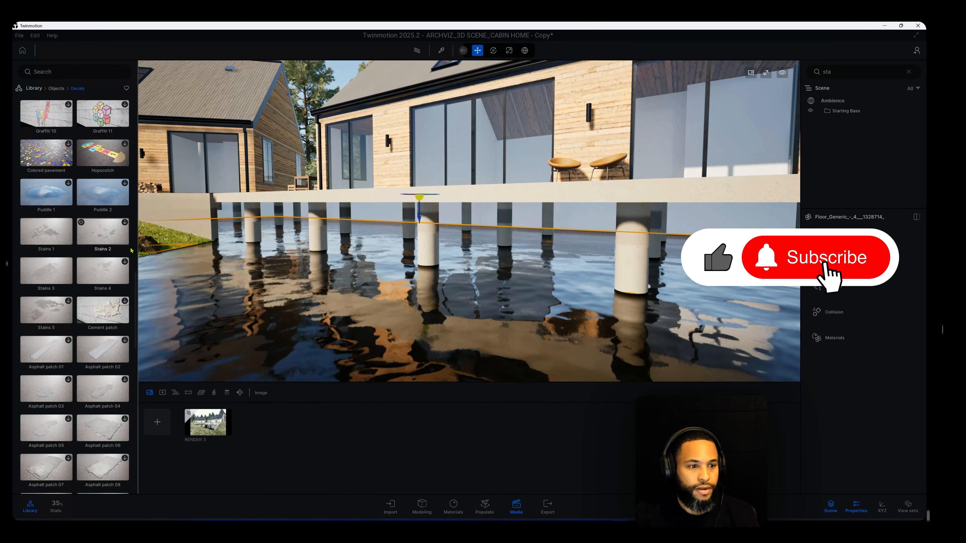
left_click_drag(77, 243, 425, 227)
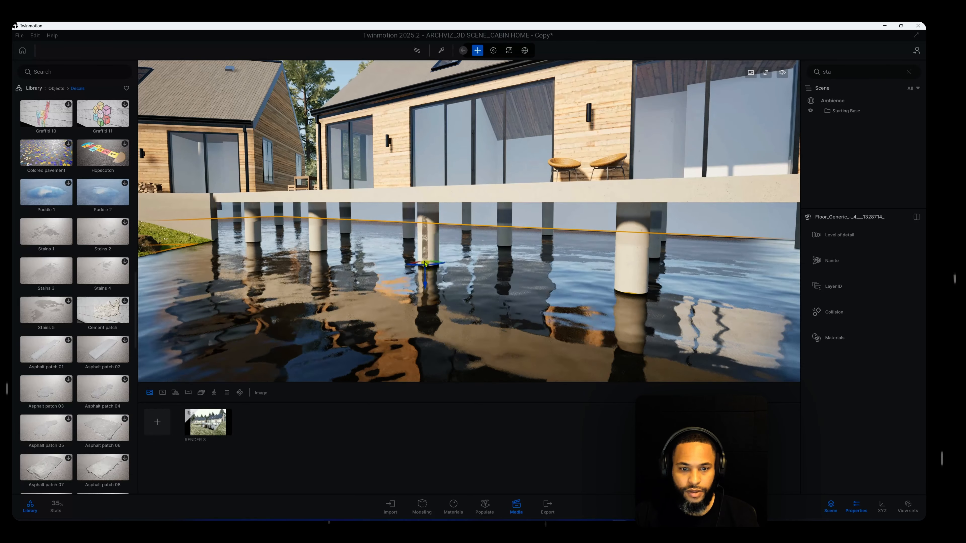
left_click_drag(424, 264, 425, 264)
Set the stain decal's size to 0.86 and lower it to the waterline at the pillar's base
key("w")
right_click_drag(425, 264, 444, 282)
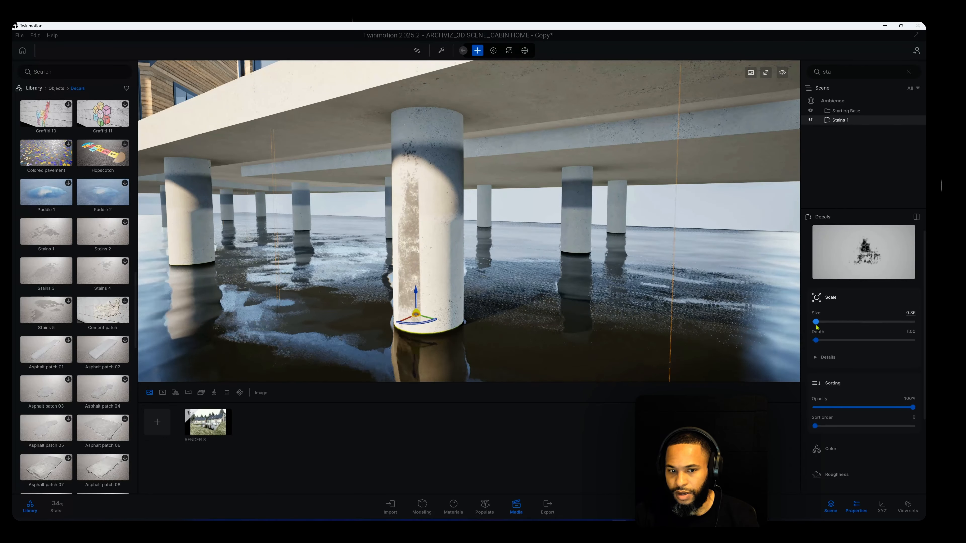
left_click_drag(416, 295, 418, 304)
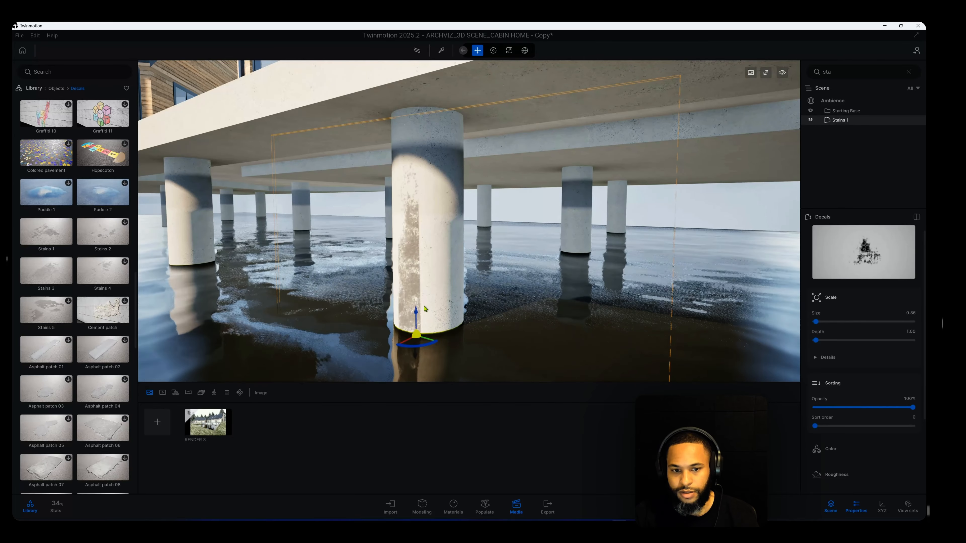
scroll(471, 293, "down", 5)
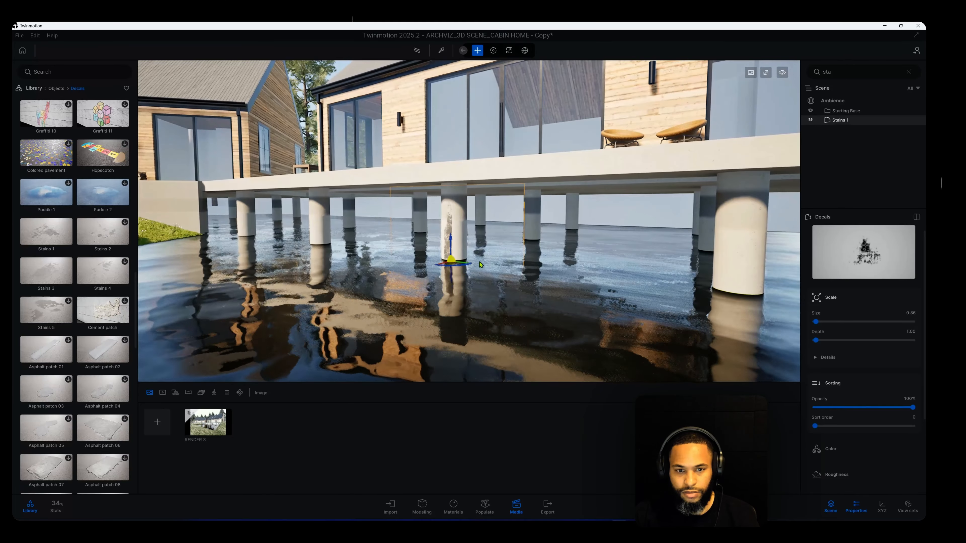
scroll(470, 243, "up", 3)
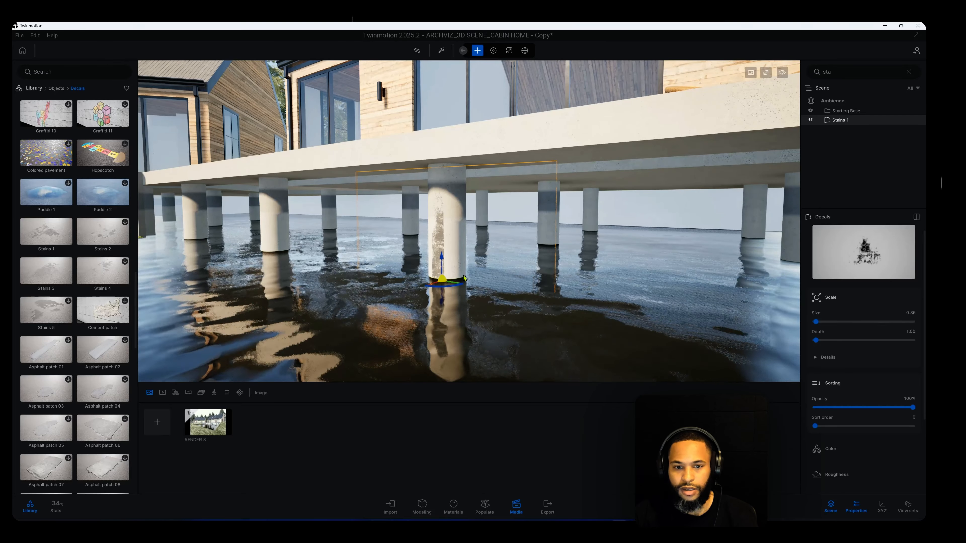
Set the first pillar decal's opacity to 75% and its length to 1.4
middle_click_drag(436, 280, 513, 280, "shift")
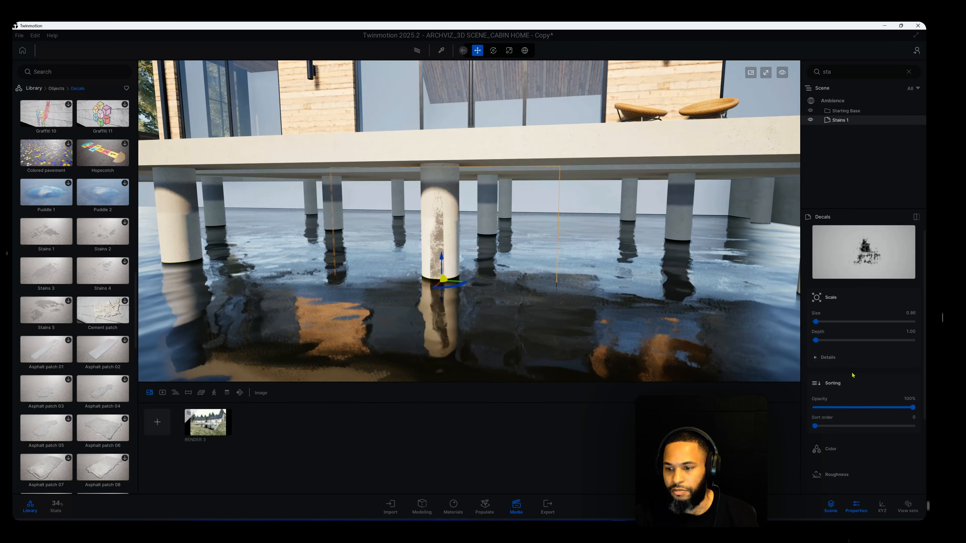
middle_click_drag(485, 326, 586, 326, "shift")
middle_click_drag(462, 275, 443, 274, "shift")
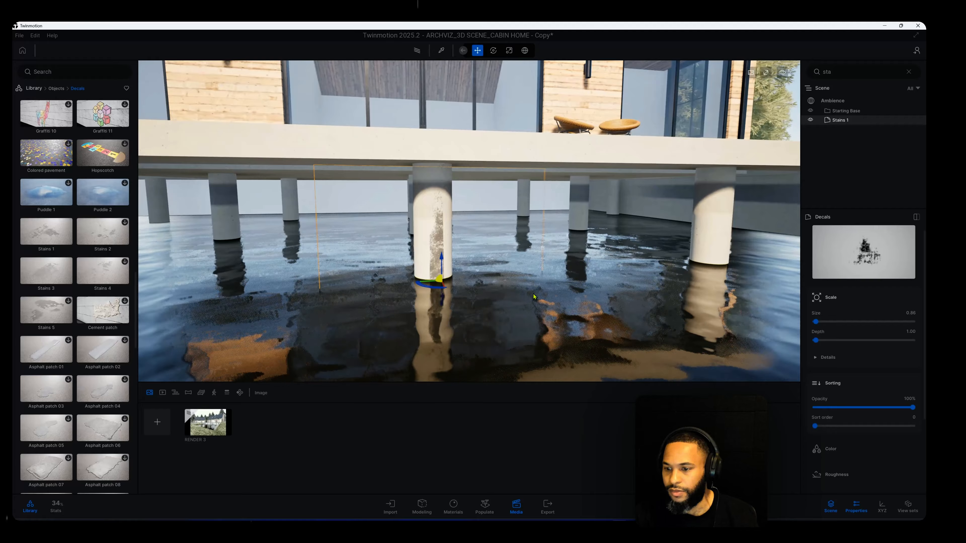
double_click(892, 402)
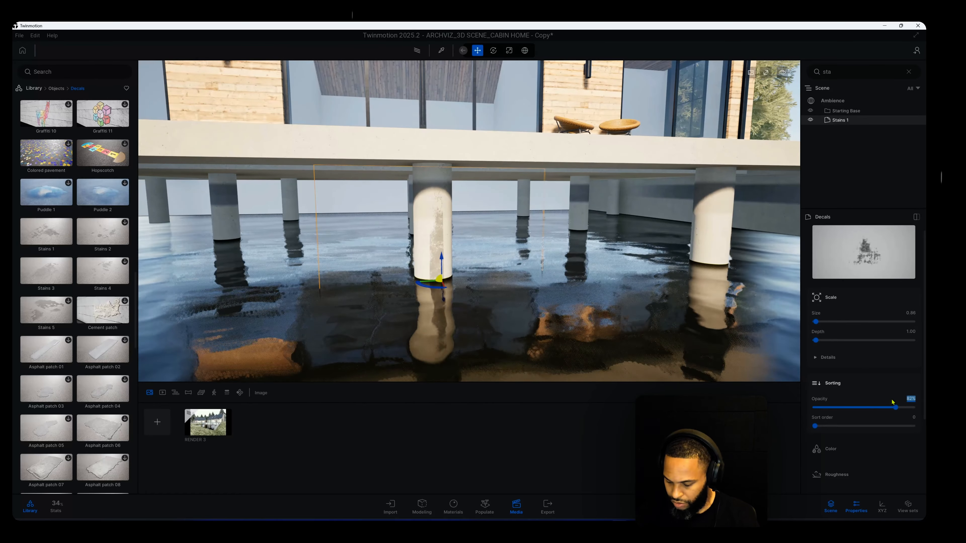
type("75")
key("Return")
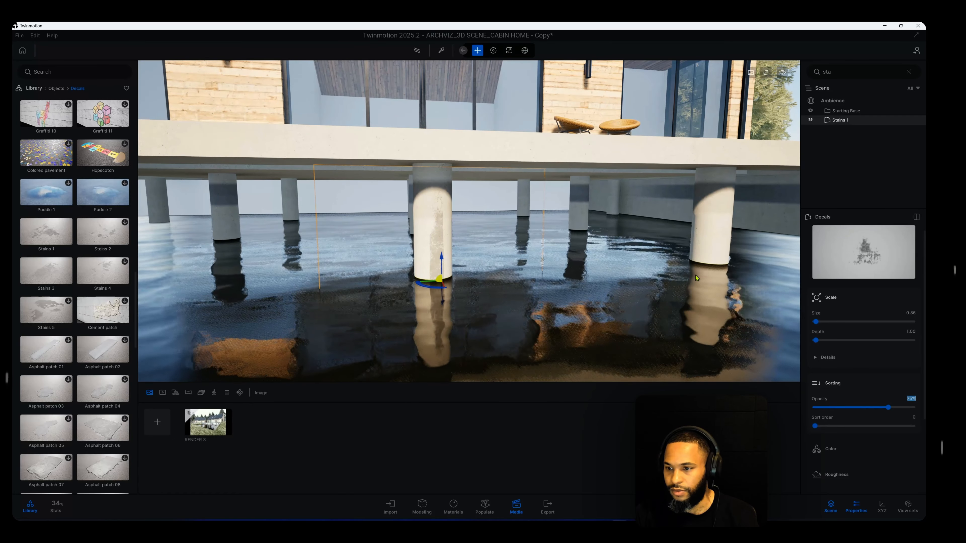
left_click(836, 359)
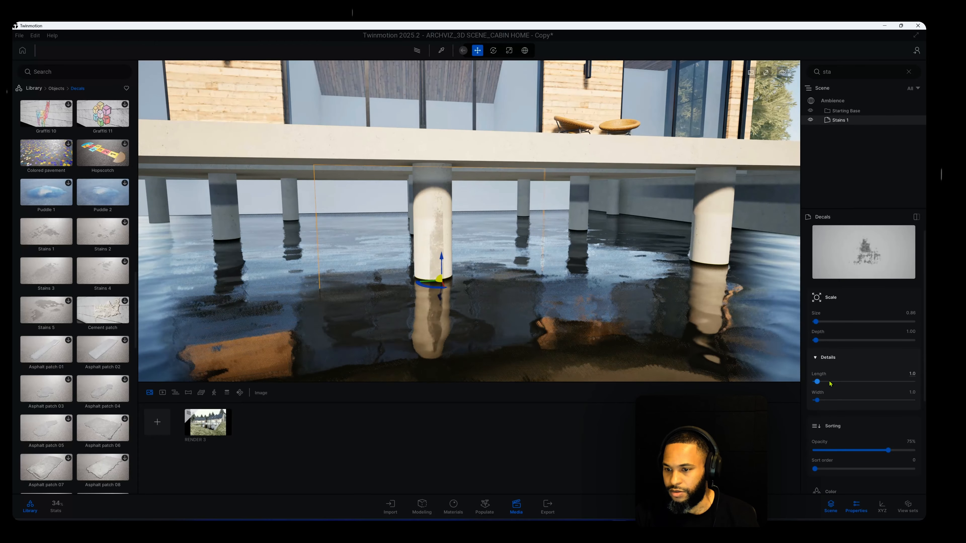
left_click_drag(817, 382, 818, 382)
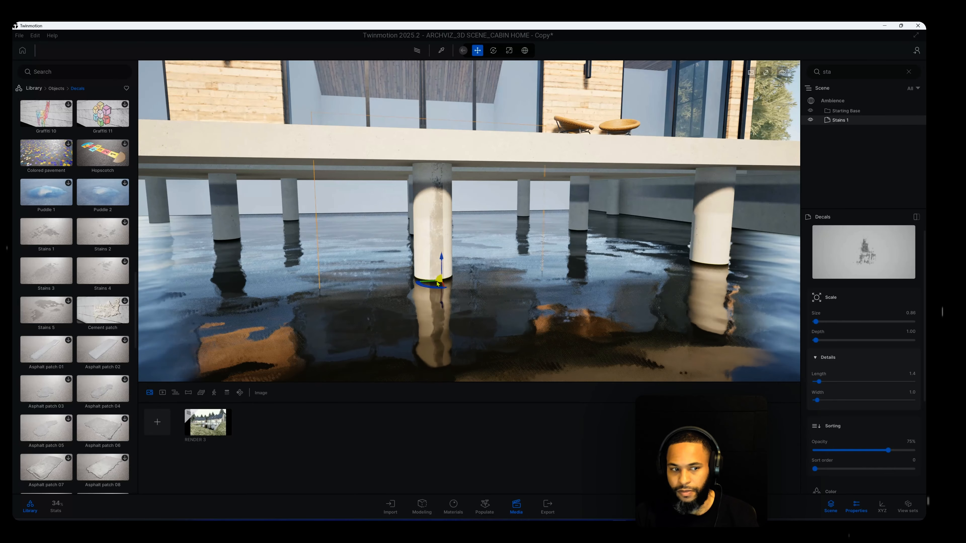
Place a second Stains 1 decal on the adjacent front pillar, towards the concrete retaining wall
middle_click_drag(493, 305, 208, 266)
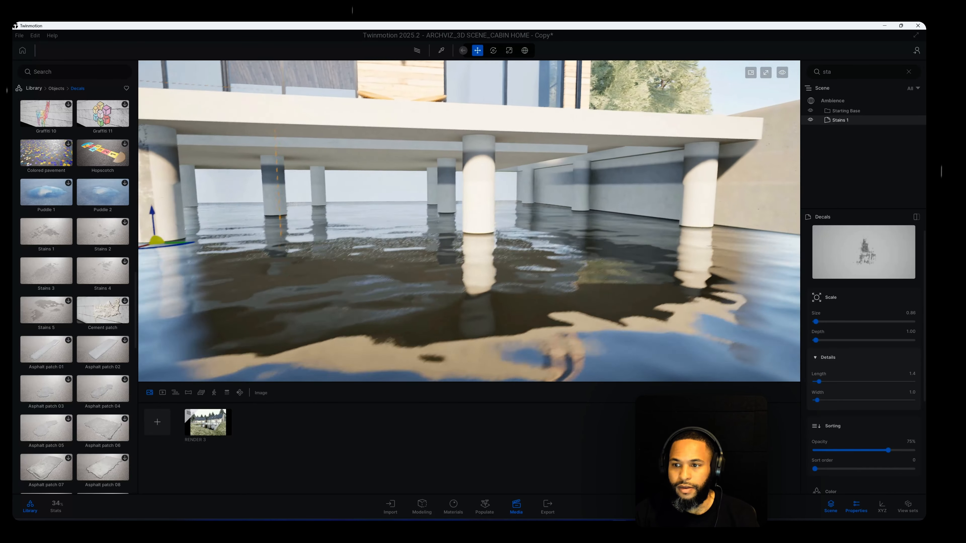
middle_click_drag(414, 264, 407, 304)
scroll(406, 304, "up", 3)
middle_click_drag(342, 268, 372, 314)
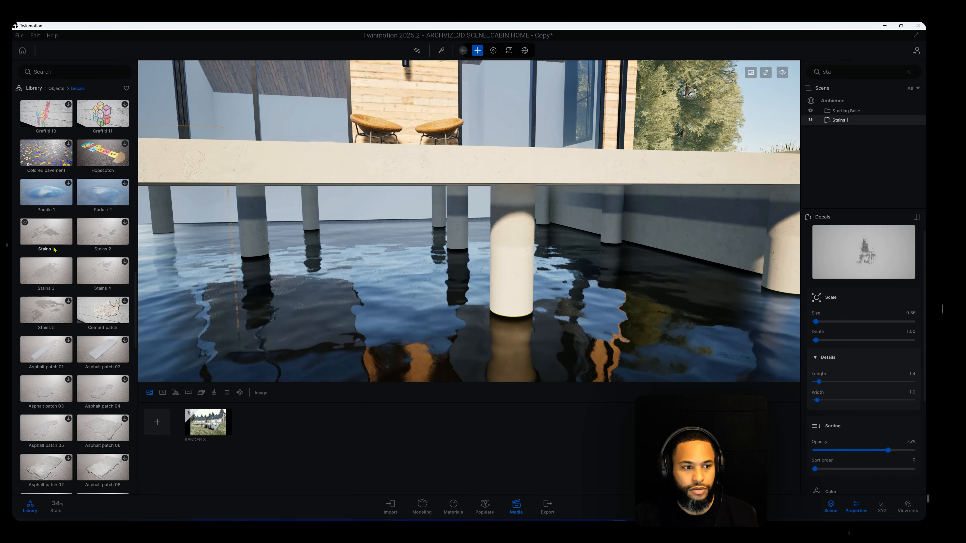
left_click_drag(54, 249, 514, 294)
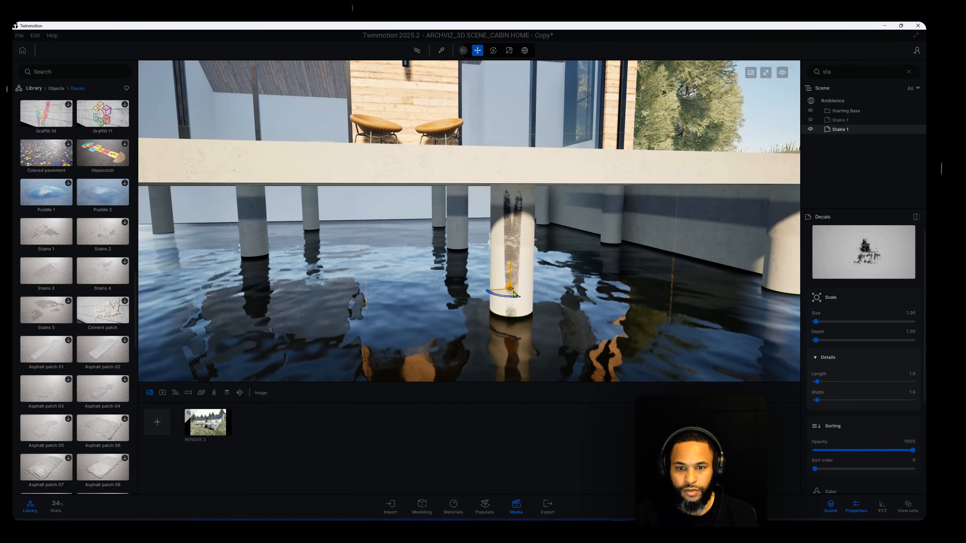
Lower the second decal below the waterline so its stain covers only the lower part of the pillar
scroll(514, 293, "down", 3)
middle_click_drag(513, 293, 499, 253, "shift")
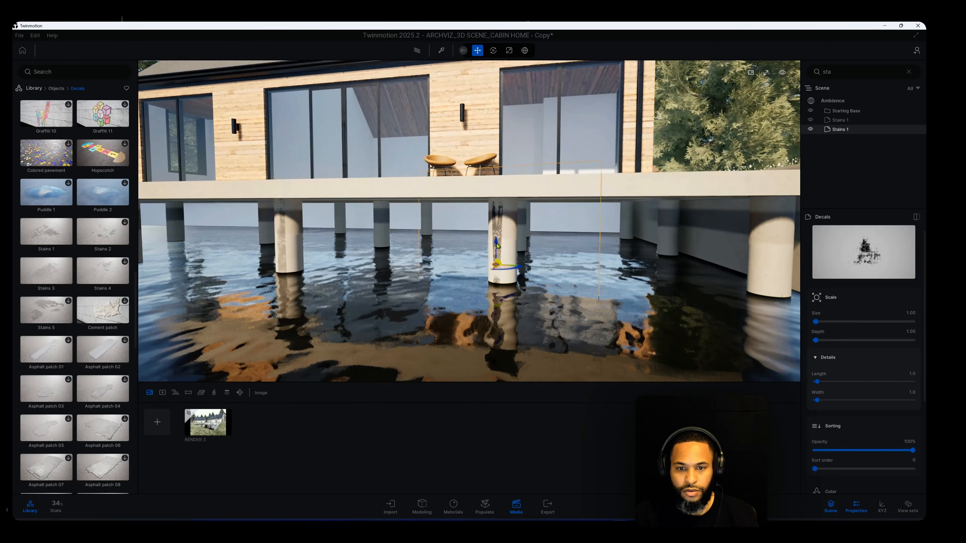
left_click_drag(498, 246, 504, 294)
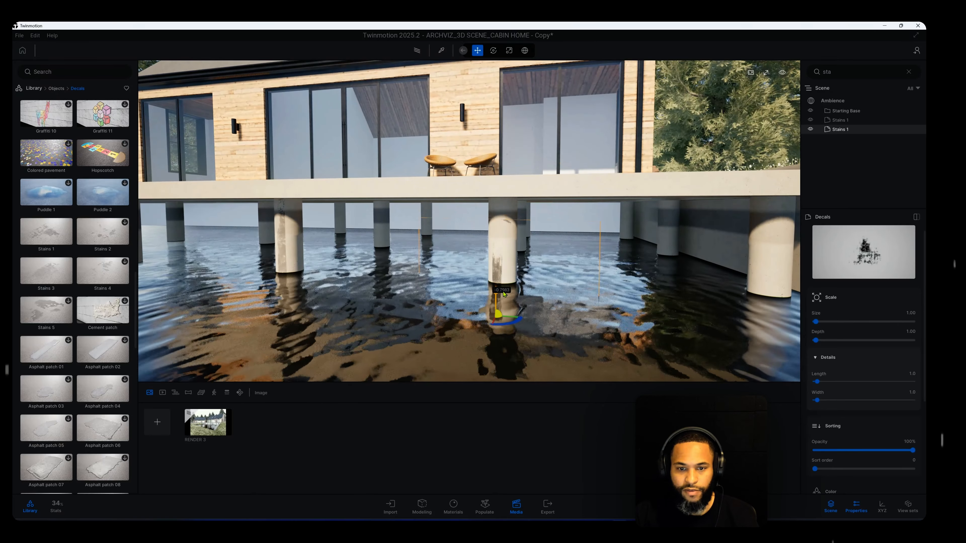
scroll(451, 272, "up", 3)
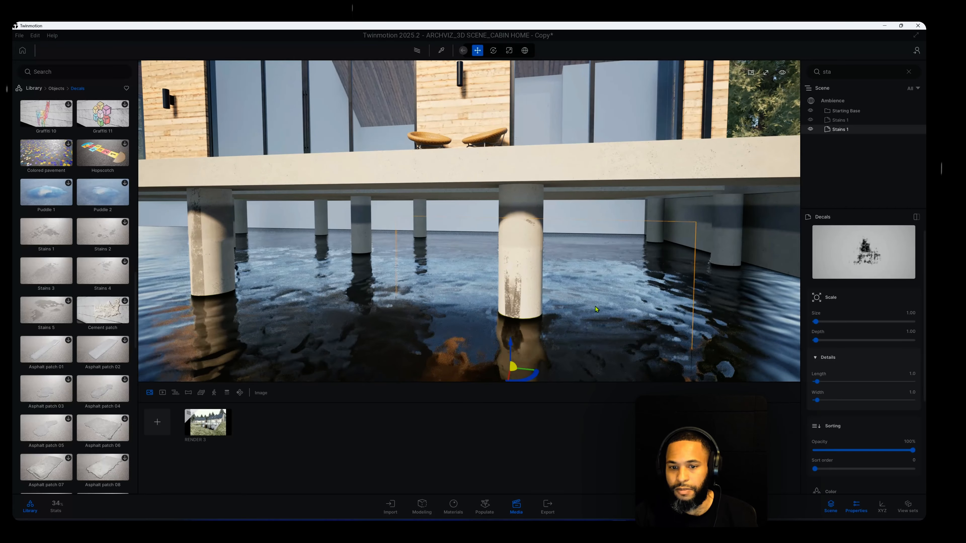
Set the second pillar decal's opacity to 80%
middle_click_drag(596, 310, 622, 334, "shift")
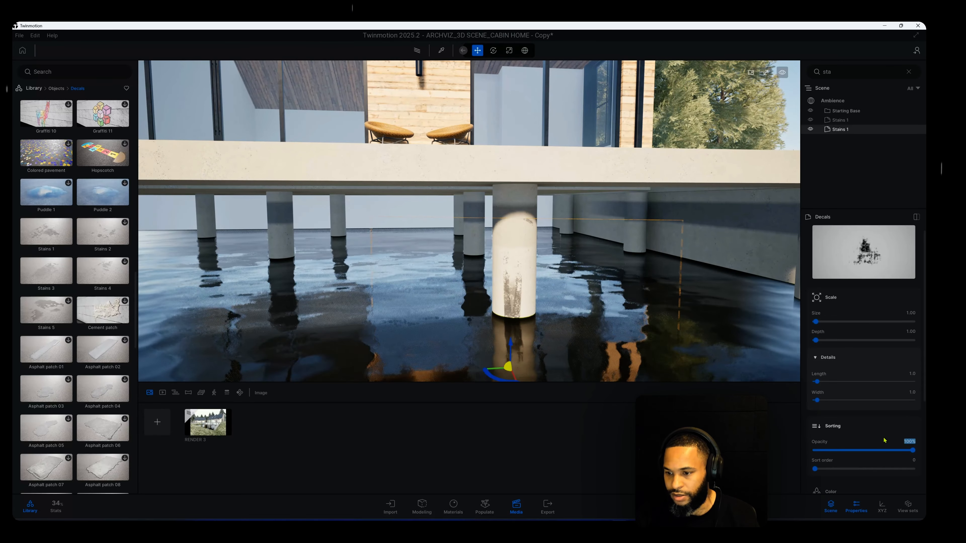
type("8")
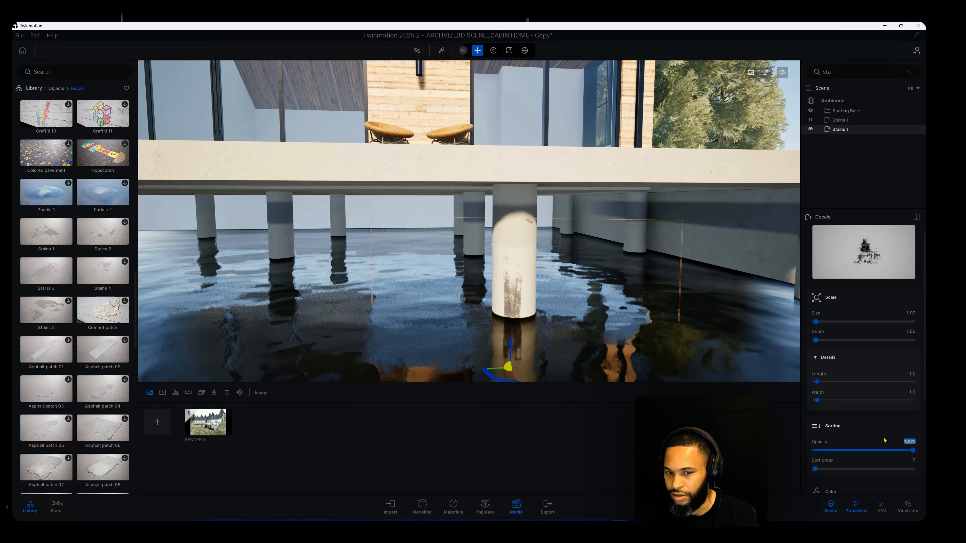
type("0")
key("Return")
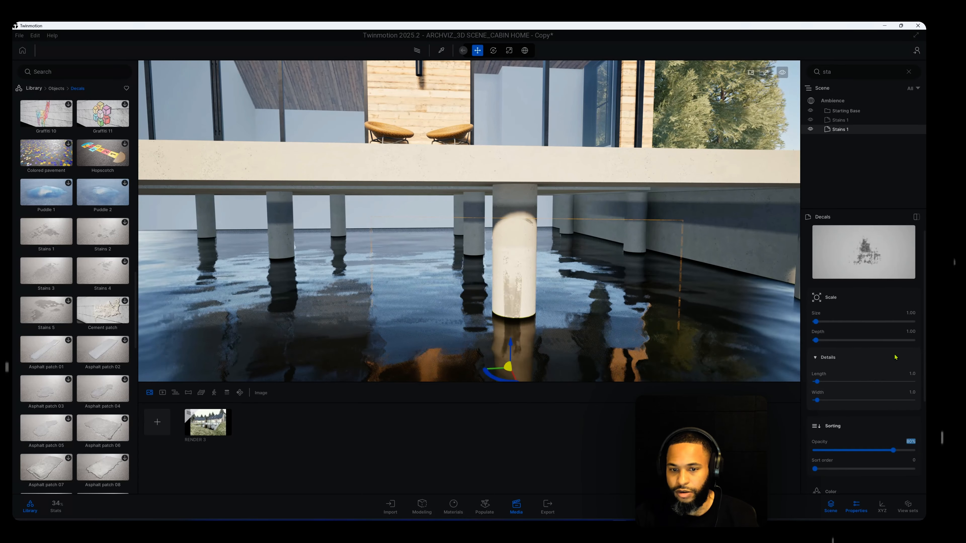
Place a third Stains 1 decal low on the front pillar beside the concrete retaining wall, with 85% opacity
scroll(522, 326, "down", 3)
middle_click_drag(522, 325, 323, 306, "shift")
key("d")
key("w")
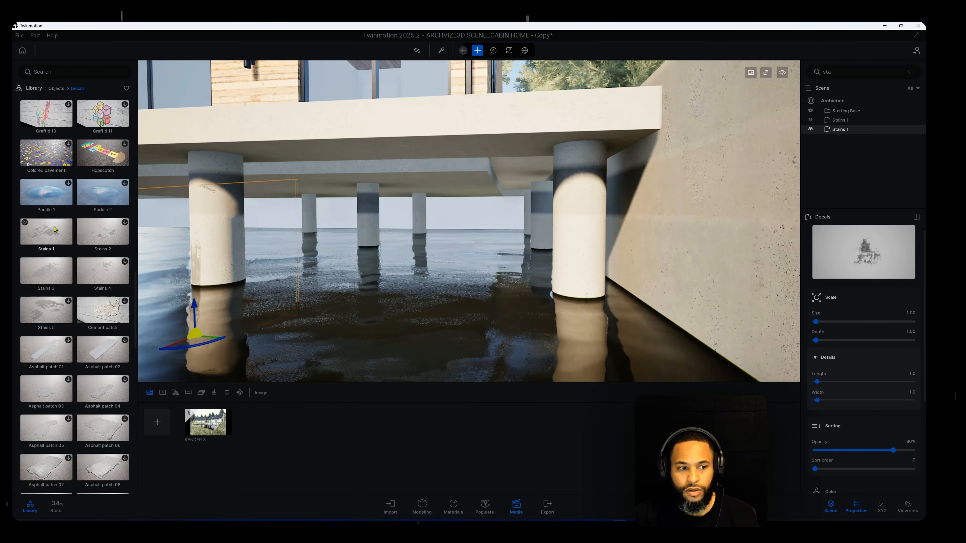
mouse_move(565, 258)
left_mouse_down()
mouse_move(582, 257)
mouse_move(565, 261)
left_mouse_up()
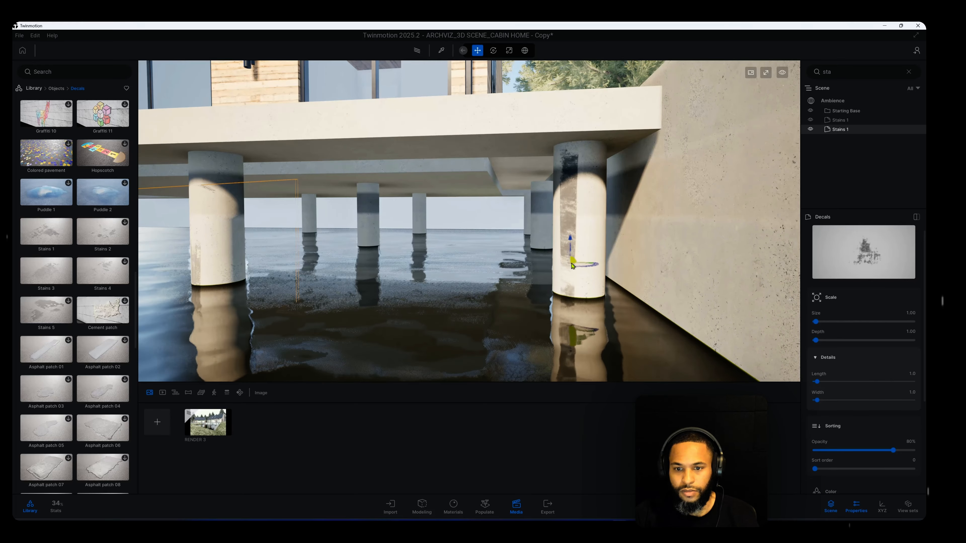
left_click(577, 255)
left_click_drag(573, 243, 638, 297)
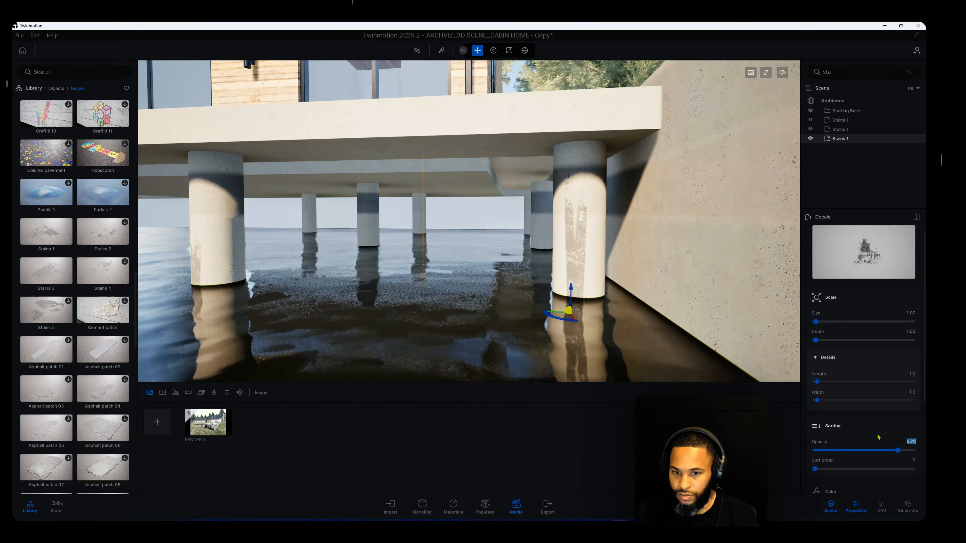
Place a Leaking water decal on the deck's concrete edge above the middle front pillar and set its opacity to 70%
scroll(702, 378, "down", 5)
middle_click_drag(690, 363, 286, 323)
middle_click_drag(480, 320, 407, 316)
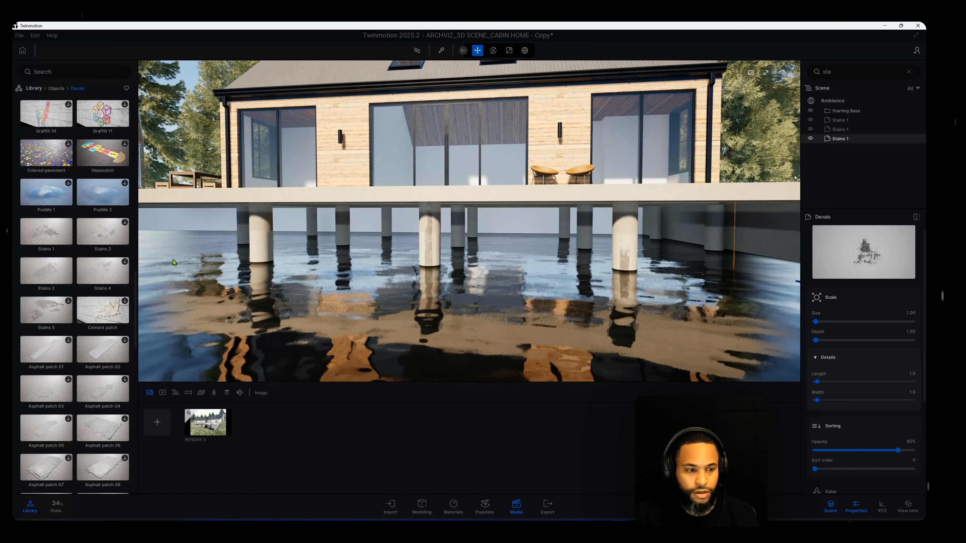
scroll(69, 266, "down", 1)
scroll(75, 298, "down", 3)
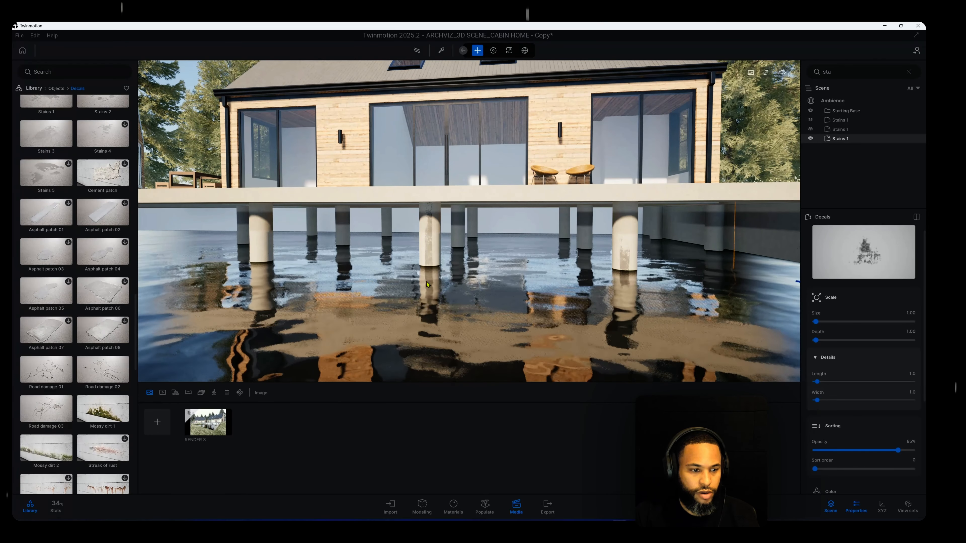
scroll(45, 376, "down", 6)
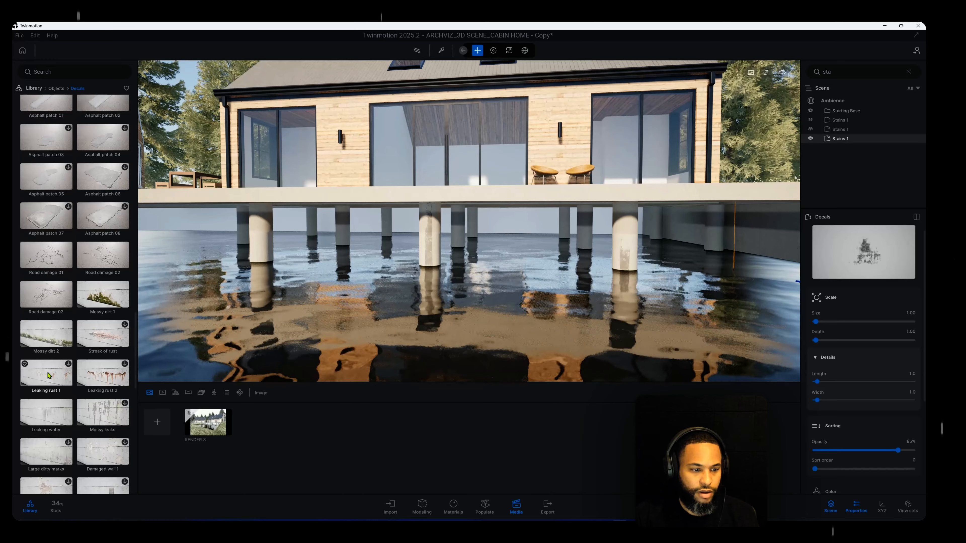
scroll(341, 332, "up", 5)
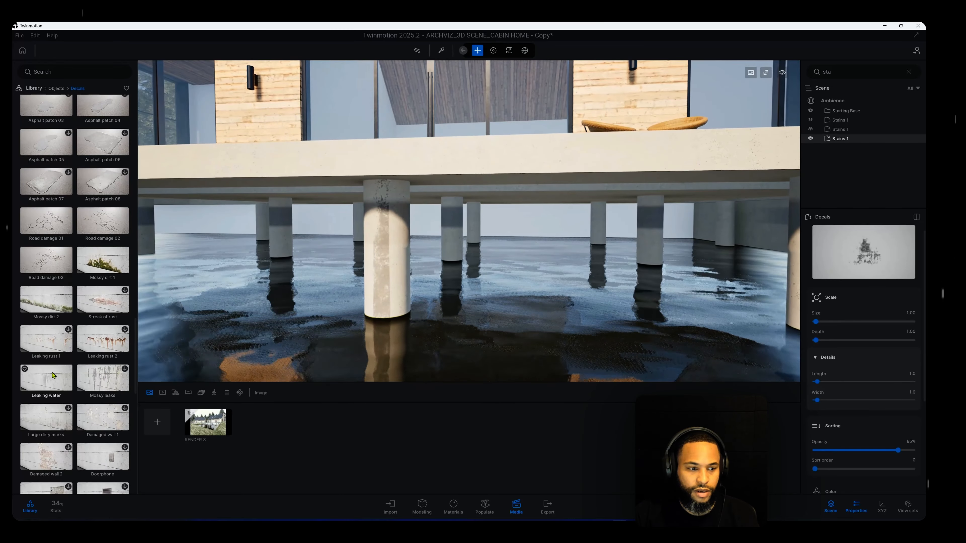
left_click_drag(316, 202, 396, 298)
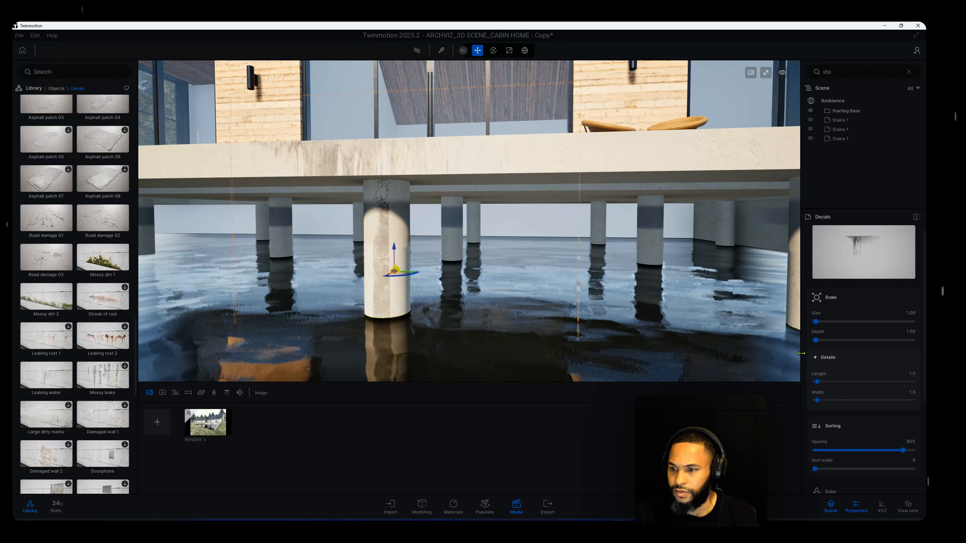
left_click_drag(903, 450, 884, 450)
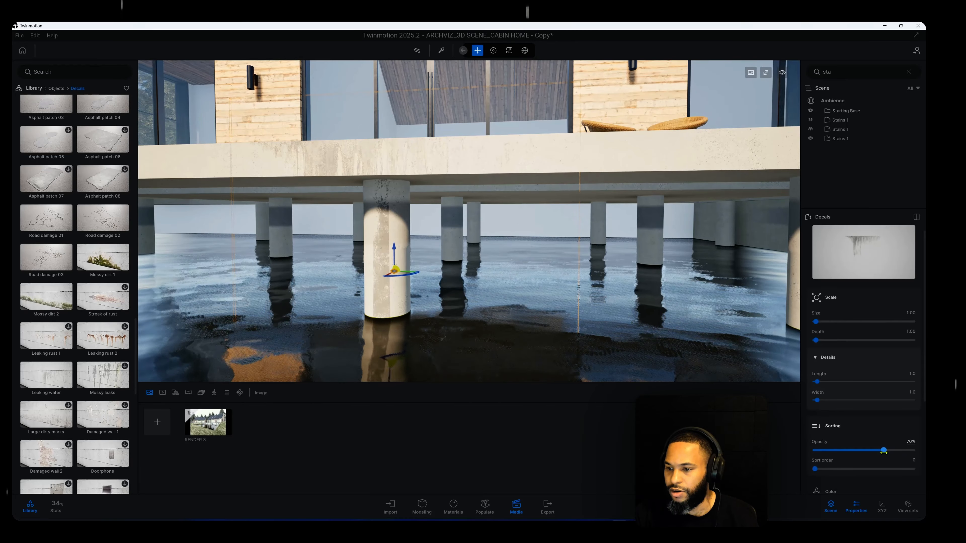
Copy the Leaking water decal along the deck edge to above the pillar nearest the neighbouring cabin, with the copy's opacity at 50%
scroll(587, 328, "down", 10)
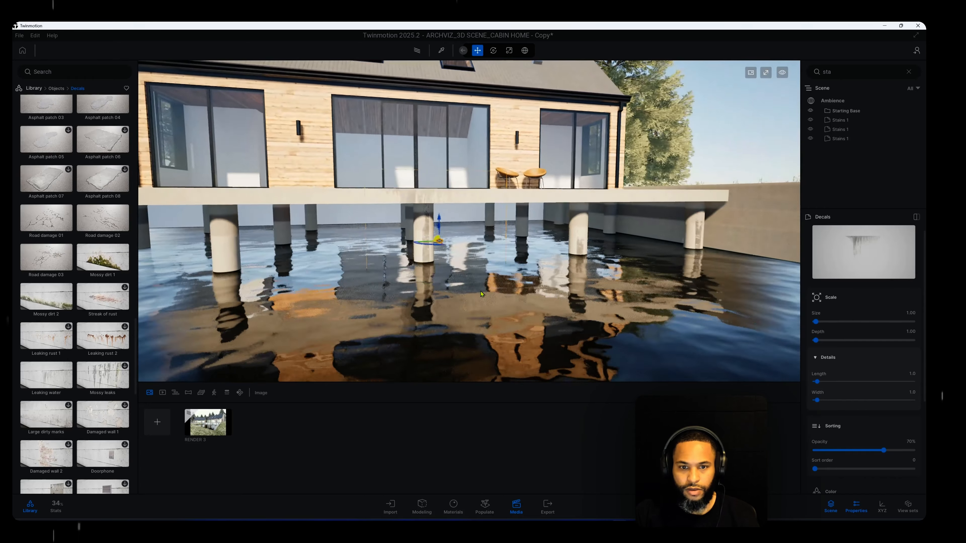
middle_click_drag(481, 291, 668, 305)
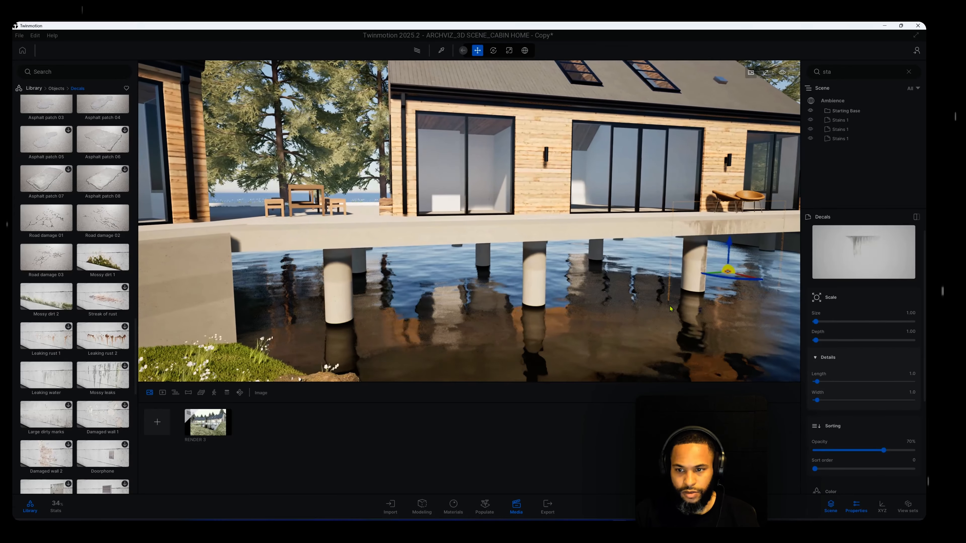
key("ctrl+v")
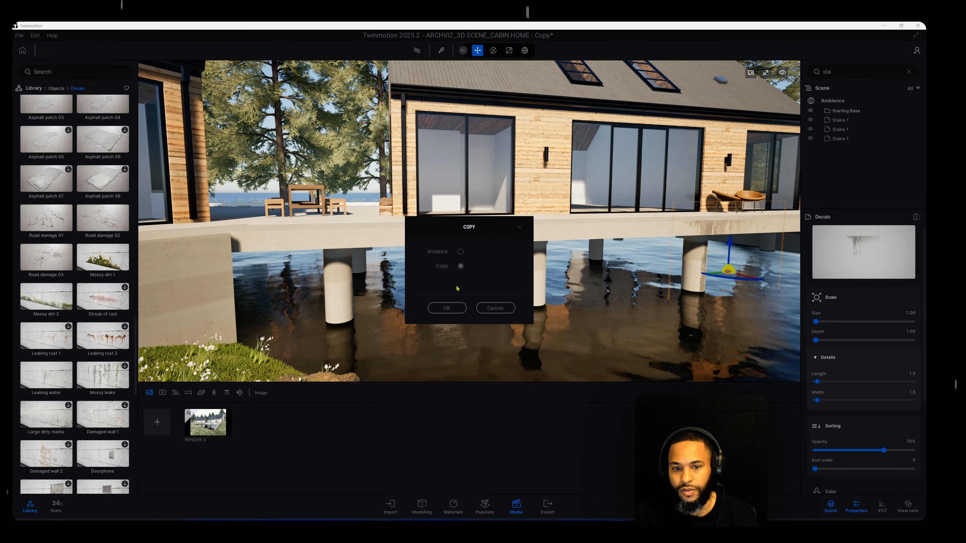
left_click(447, 307)
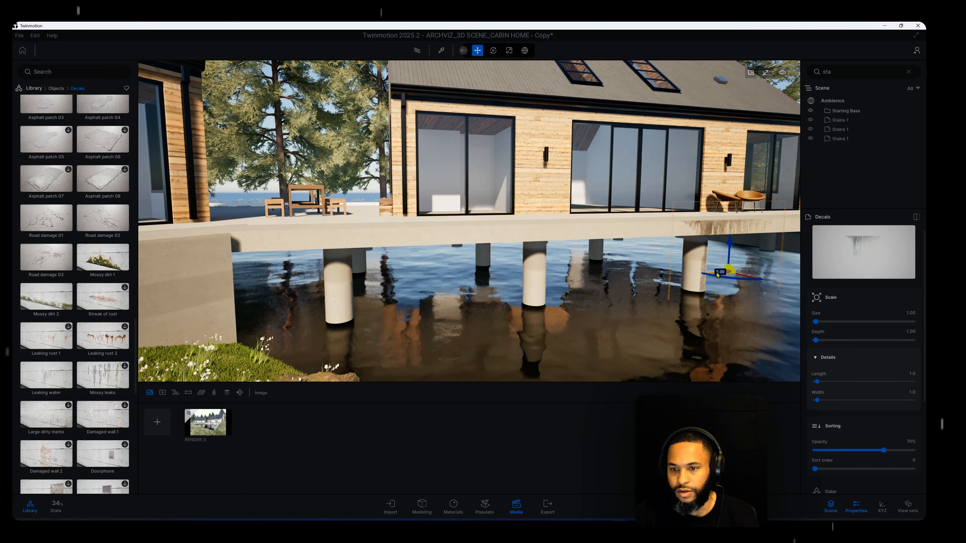
left_click_drag(717, 274, 350, 327)
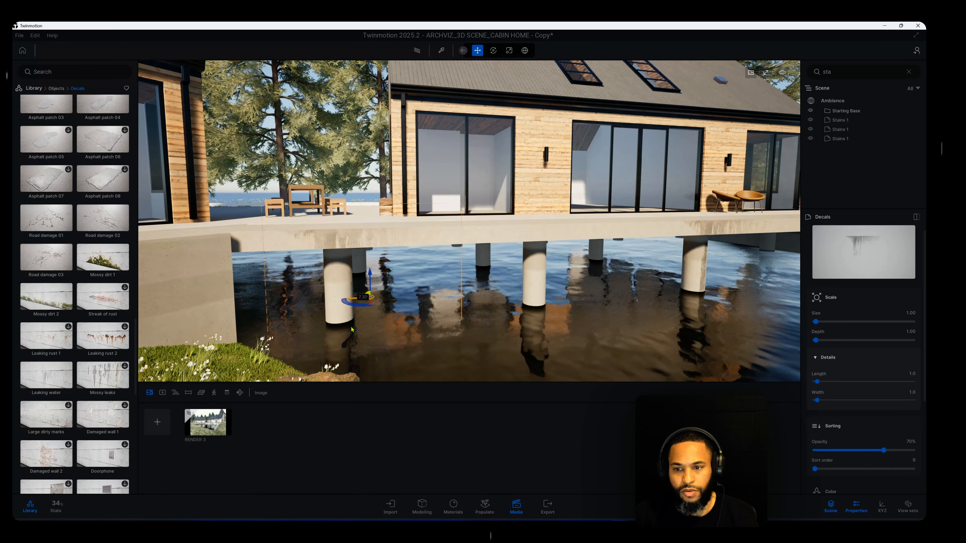
middle_click_drag(357, 329, 399, 360, "shift")
scroll(476, 347, "down", 3)
scroll(476, 349, "down", 2)
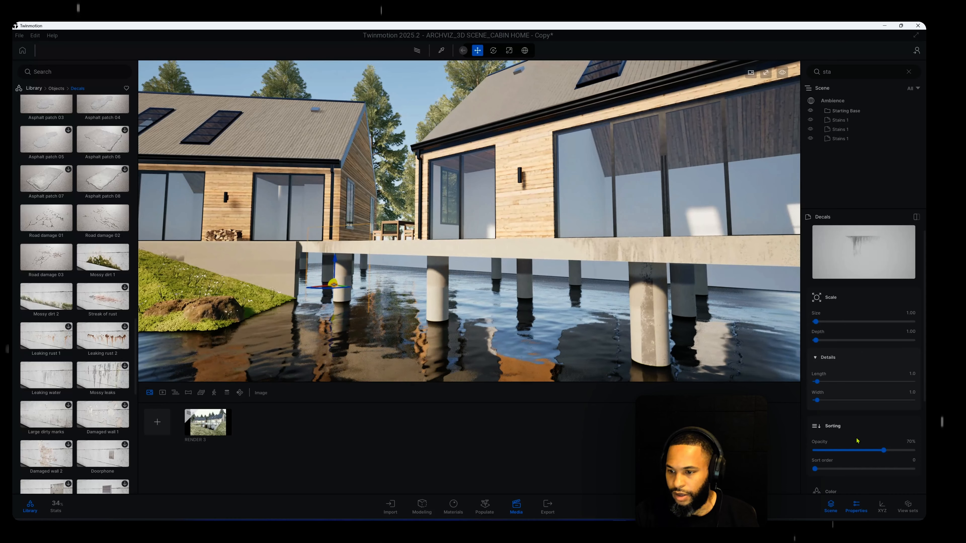
left_click_drag(883, 450, 863, 450)
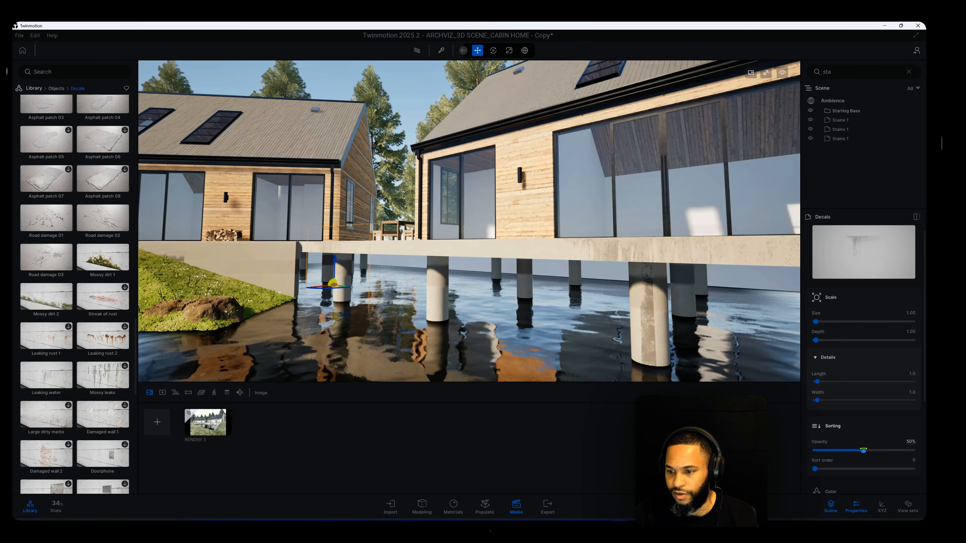
Place a Stains 3 decal on the neighbouring cabin's concrete wall, where it meets the grass slope near the water
middle_click_drag(327, 344, 494, 330, "shift")
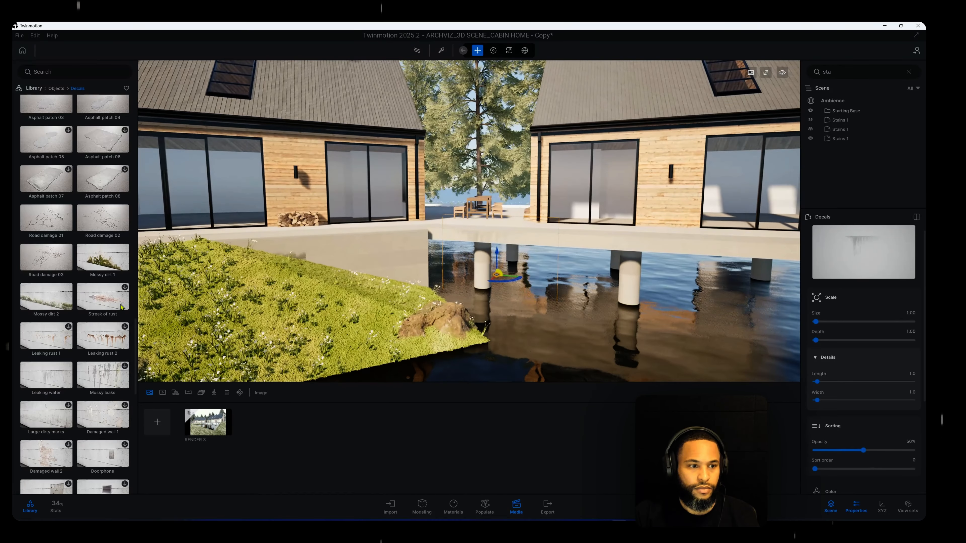
scroll(61, 279, "up", 2)
scroll(82, 293, "down", 3)
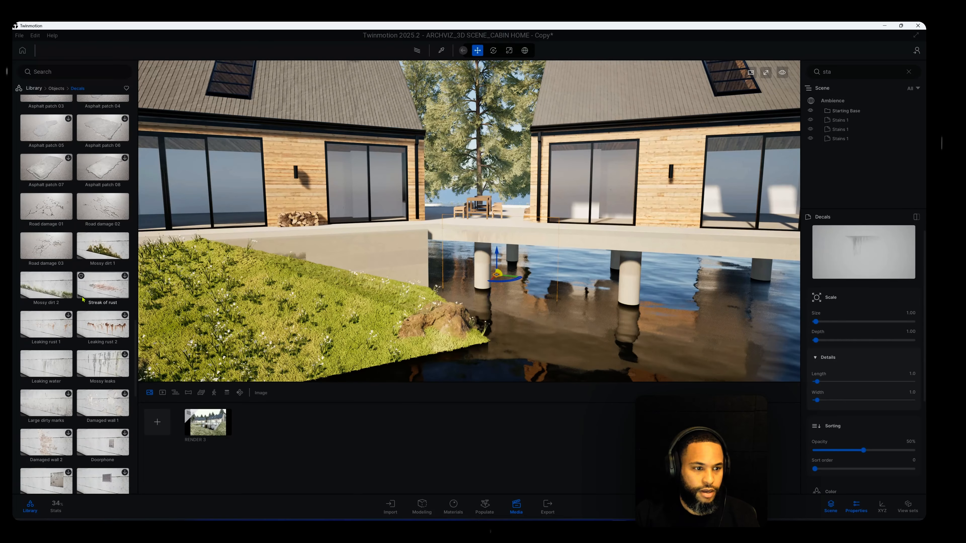
scroll(65, 254, "up", 10)
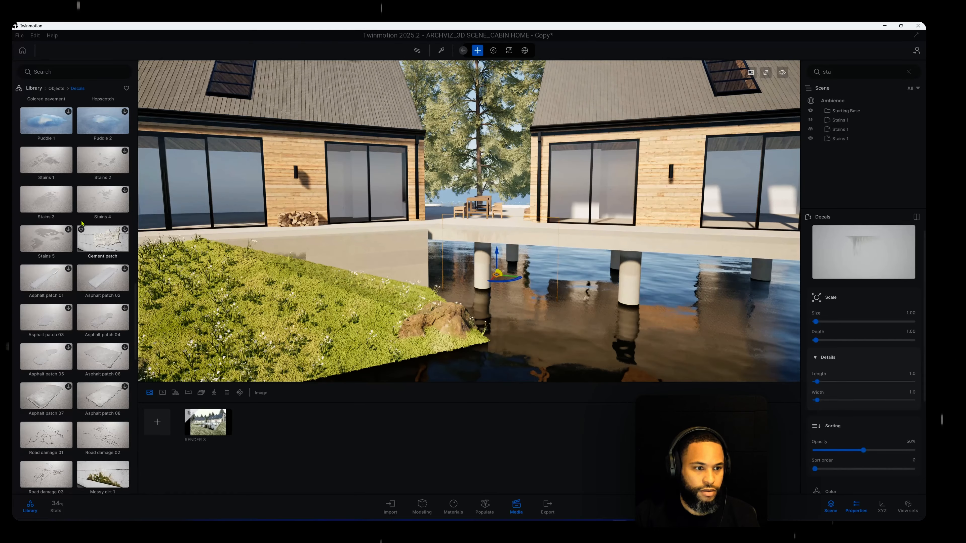
left_click_drag(70, 212, 376, 265)
scroll(429, 298, "up", 5)
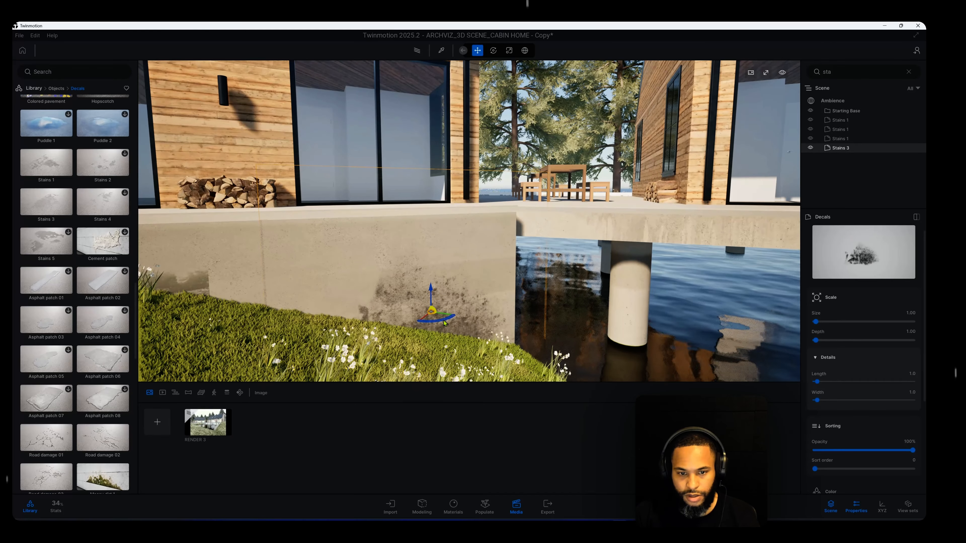
Set the opacity of the Stains 3 decal on the concrete wall to 79%
middle_click_drag(456, 317, 462, 319, "shift")
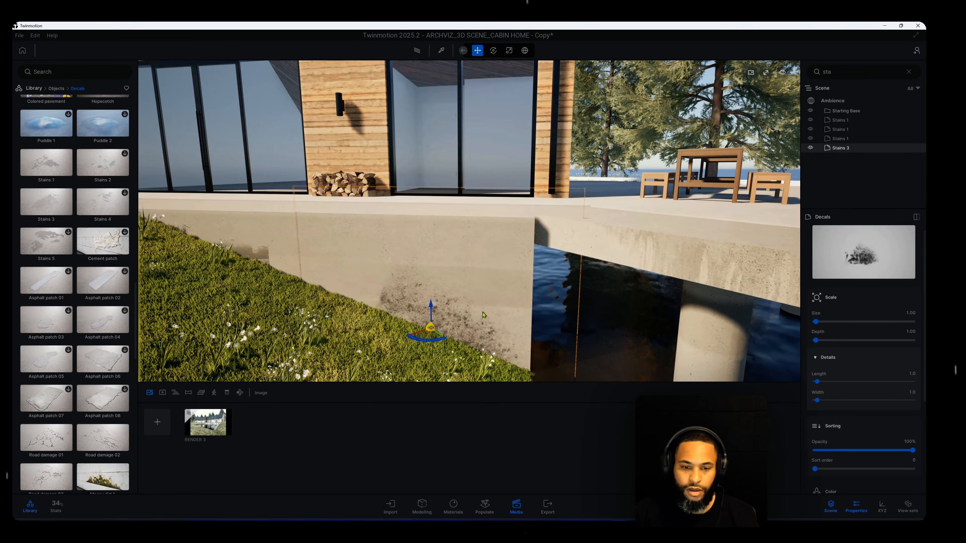
middle_click_drag(483, 314, 501, 288, "shift")
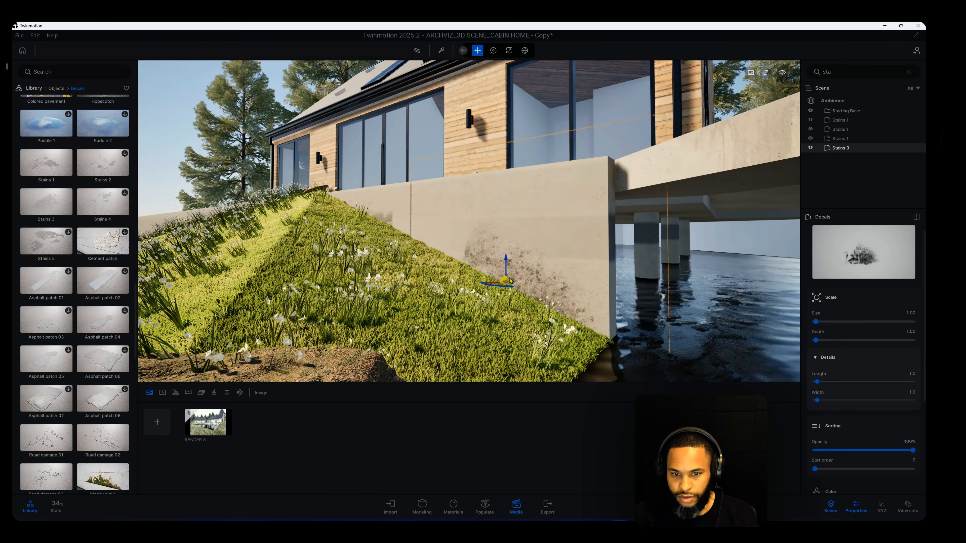
middle_click_drag(510, 280, 515, 290, "shift")
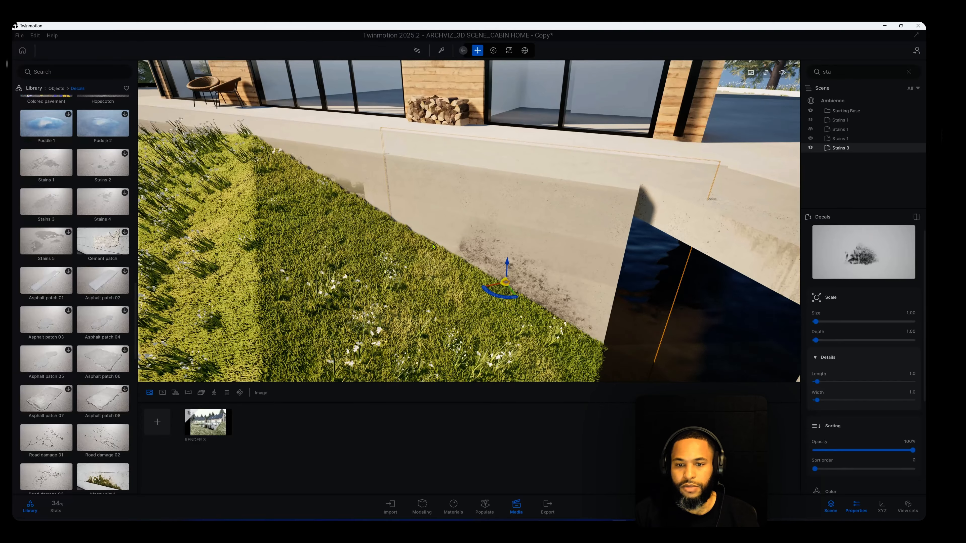
middle_click_drag(432, 246, 513, 215, "shift")
left_click_drag(541, 256, 542, 258)
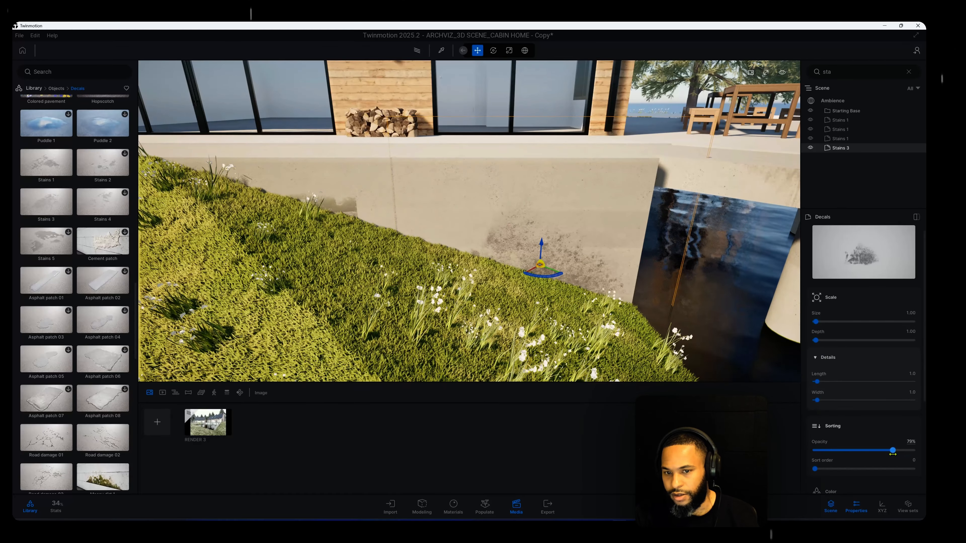
Examine the stain decals on the concrete wall, deck edge and pillars from across the water
scroll(699, 381, "down", 5)
middle_click_drag(616, 357, 447, 291, "shift")
scroll(446, 291, "up", 2)
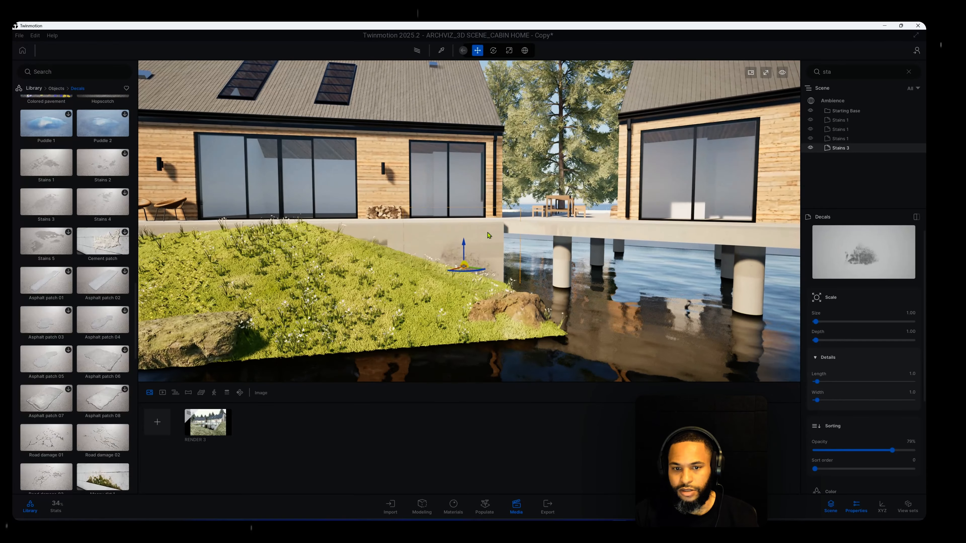
mouse_move(497, 241)
middle_mouse_down("shift")
mouse_move(510, 269)
mouse_move(487, 250)
mouse_move(478, 272)
mouse_move(493, 240)
middle_mouse_up("shift")
scroll(485, 266, "down", 3)
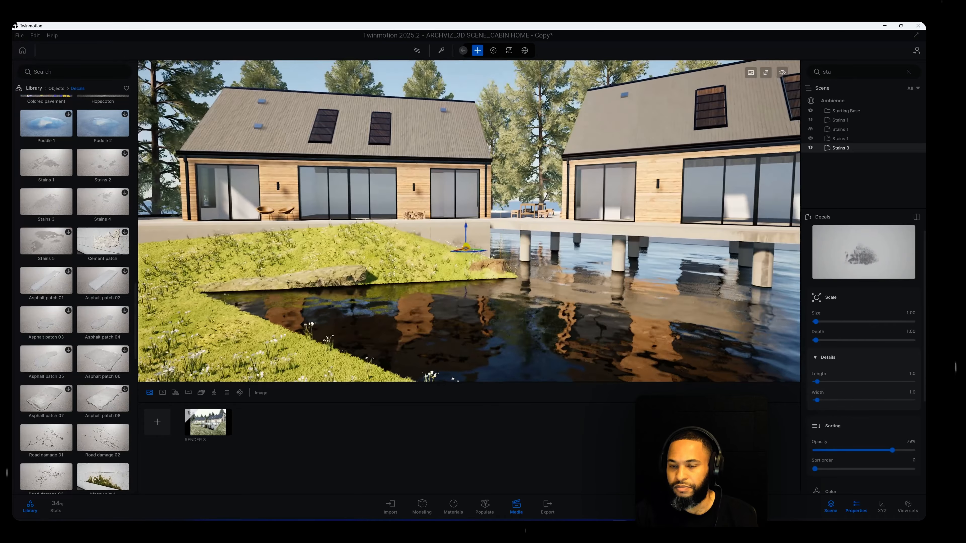
middle_click_drag(485, 280, 304, 290)
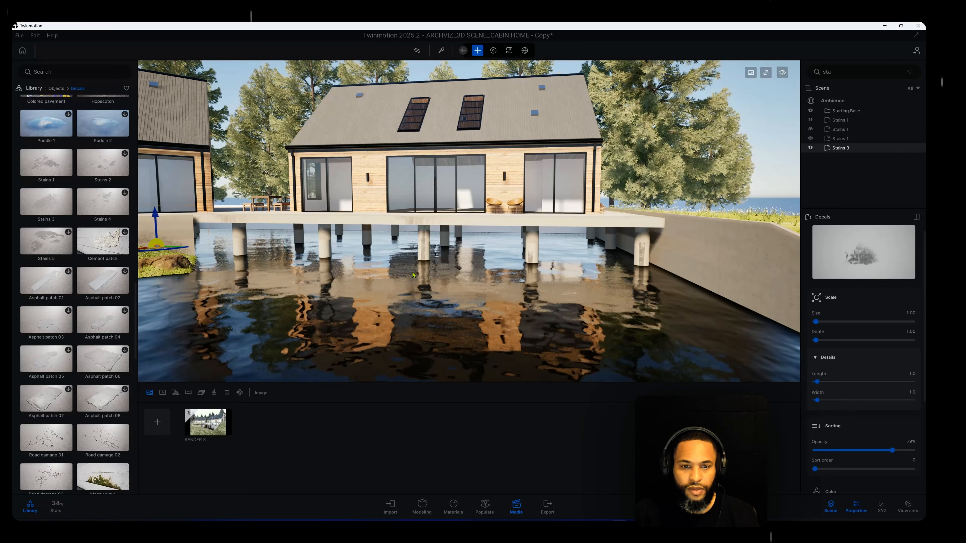
middle_click_drag(424, 281, 464, 283, "shift")
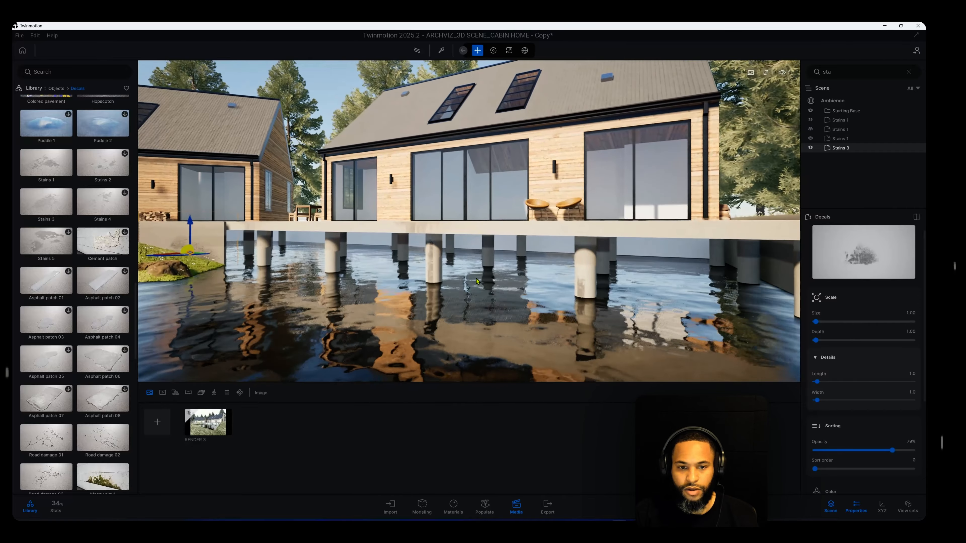
Place a Leaking water decal on the cabin roof, just below the ridge between the skylights and the roof vents
scroll(464, 283, "up", 3)
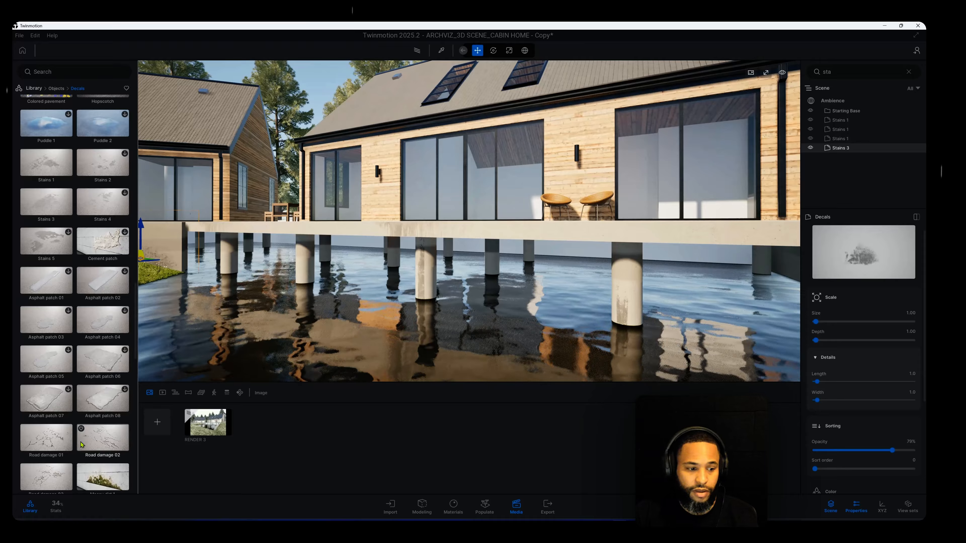
scroll(68, 415, "down", 3)
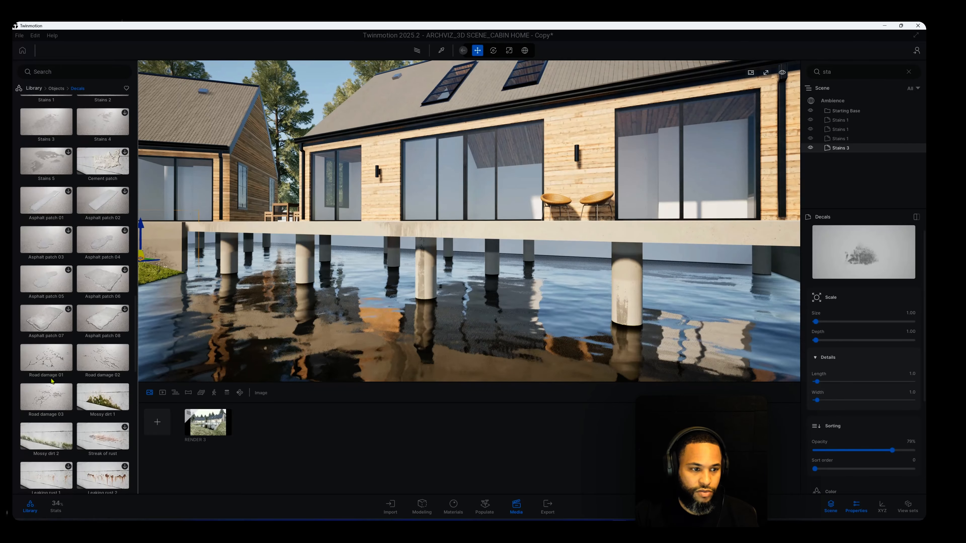
scroll(47, 354, "down", 3)
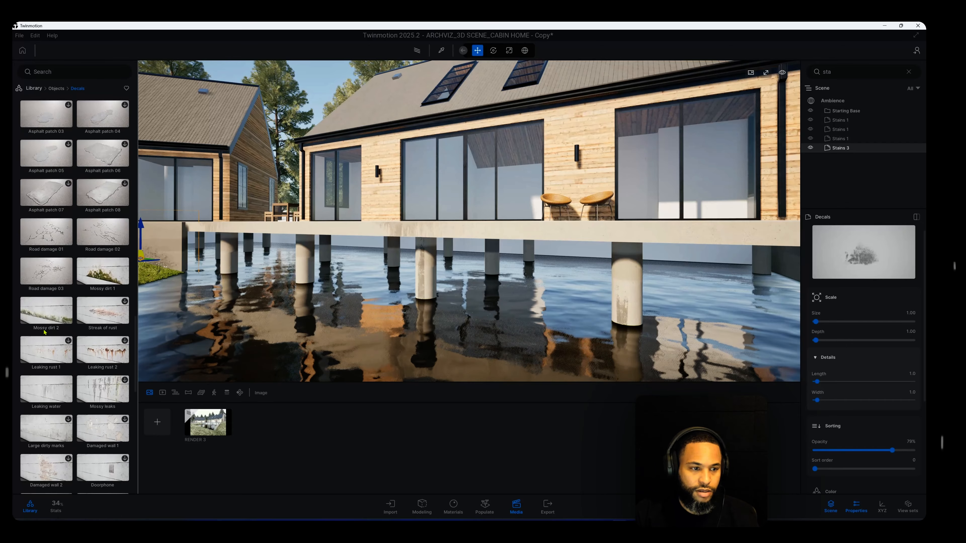
middle_click_drag(578, 233, 439, 329)
scroll(439, 328, "up", 3)
scroll(51, 304, "down", 2)
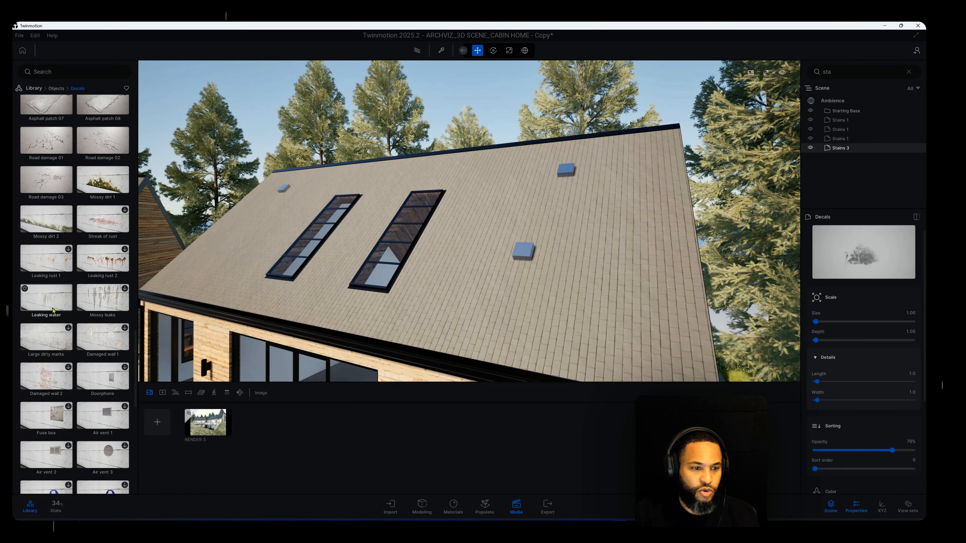
left_click_drag(51, 304, 502, 197)
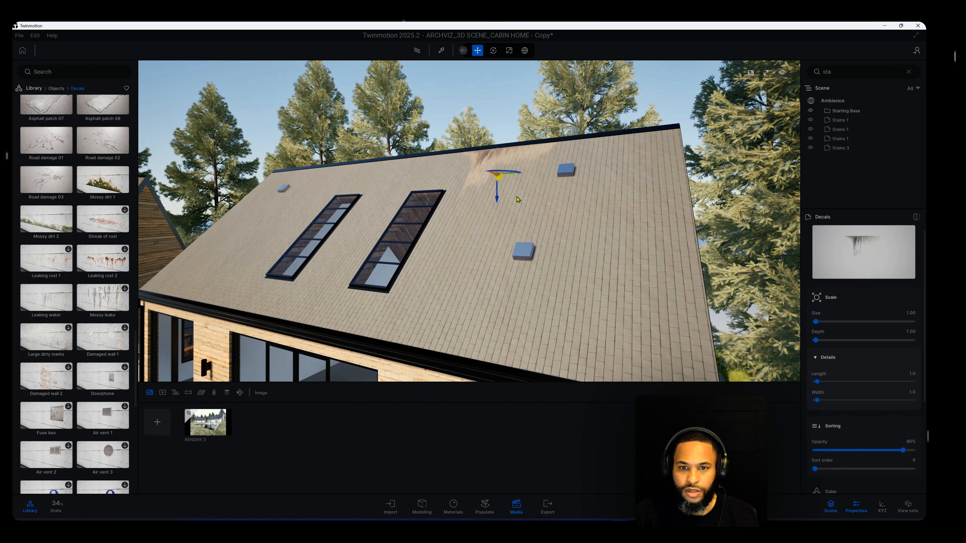
Enlarge the roof's Leaking water decal to size 1.93 and set its width to 1.4
middle_click_drag(516, 197, 563, 264)
scroll(530, 279, "up", 2)
left_click_drag(557, 263, 589, 273)
left_click_drag(815, 322, 816, 322)
left_click_drag(816, 400, 819, 400)
Duplicate the roof's Leaking water decal as a copy and move it along the ridge to the far end beyond the skylights
scroll(574, 263, "down", 1)
left_click_drag(574, 263, 471, 234, "shift")
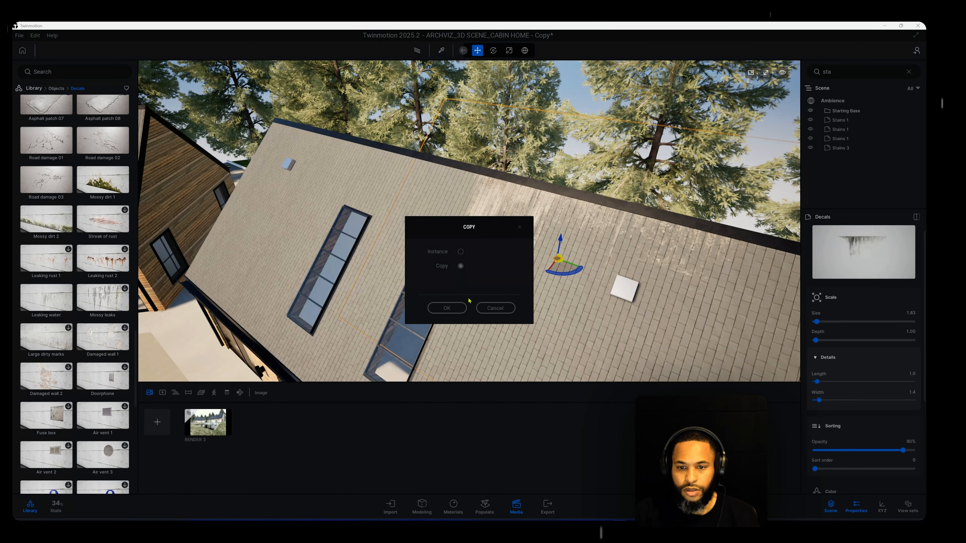
left_click(446, 308)
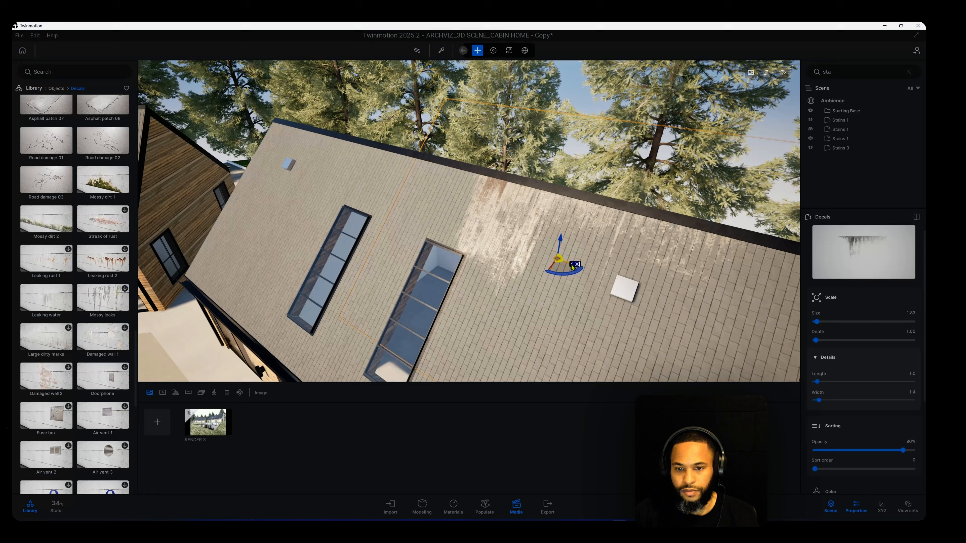
left_click_drag(571, 264, 326, 220)
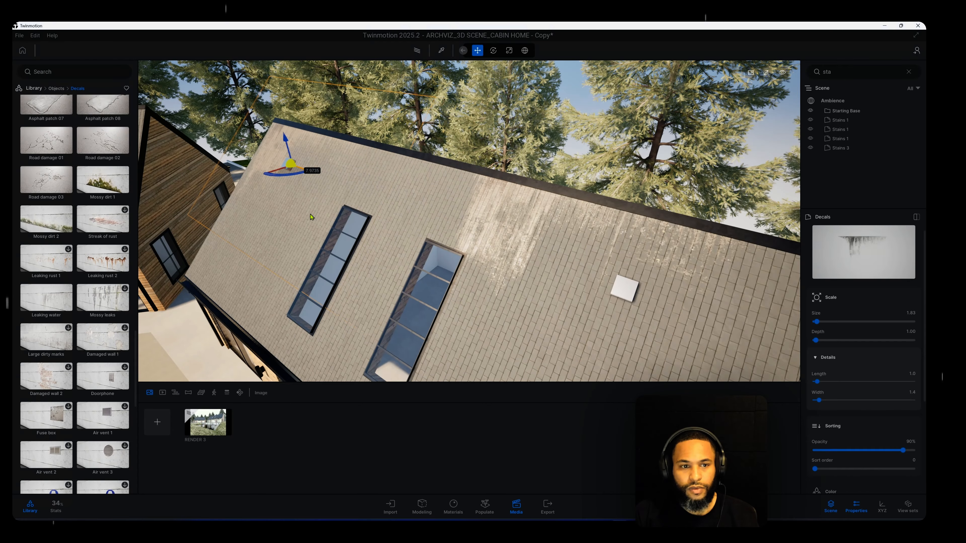
Place a Leaking water decal below the ridge of the other cabin's roof, near the skylights, with width 2.0 and opacity 71%
scroll(591, 285, "down", 3)
middle_click_drag(548, 297, 521, 175, "shift")
middle_click_drag(622, 215, 664, 258, "shift")
scroll(608, 203, "down", 3)
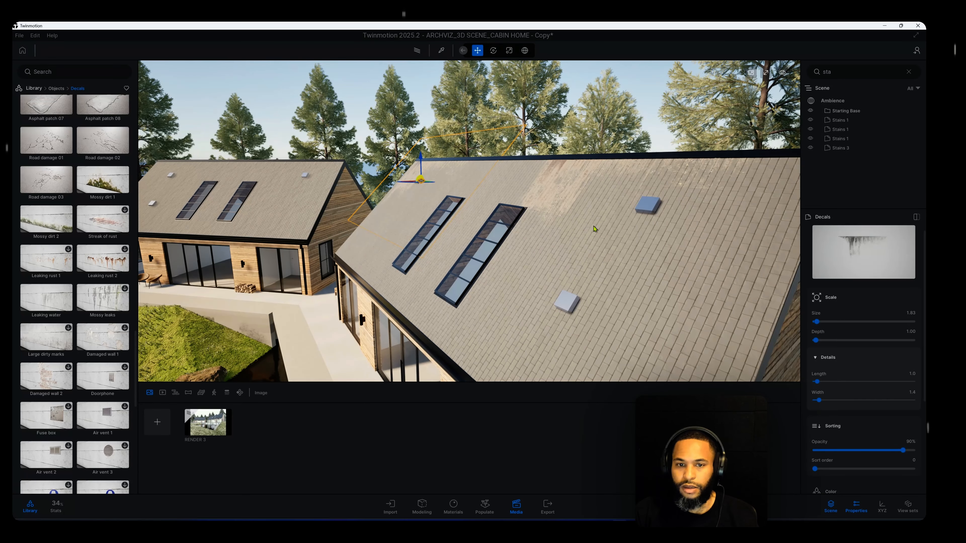
middle_click_drag(594, 229, 498, 192, "shift")
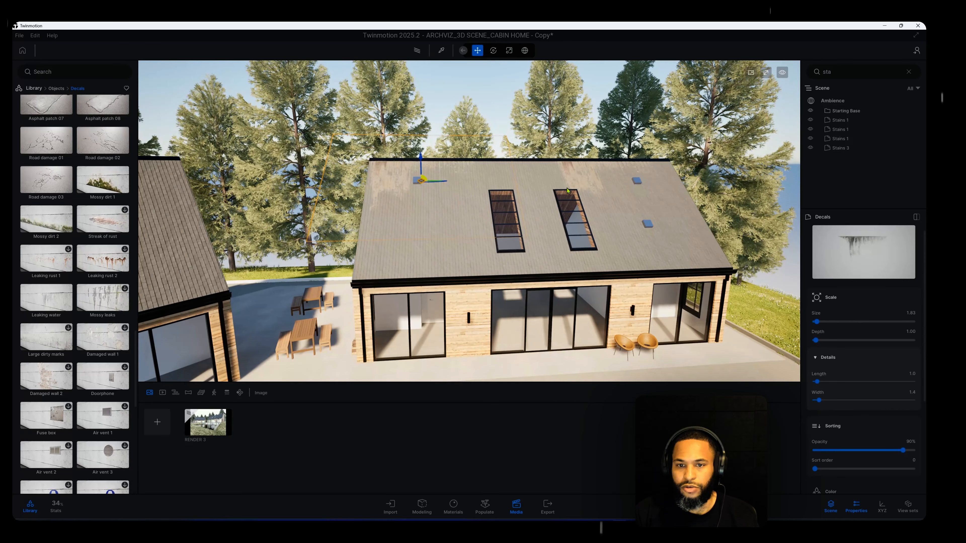
scroll(494, 177, "up", 2)
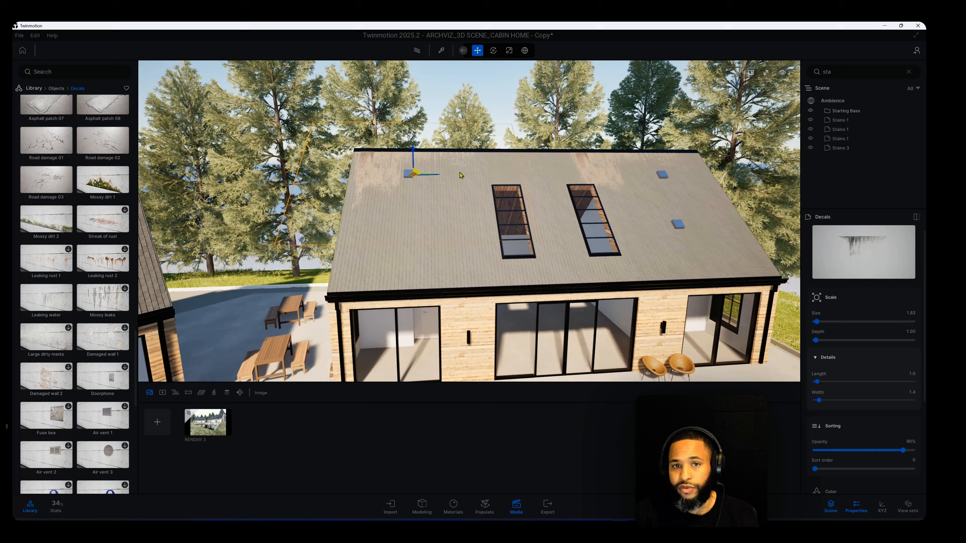
middle_click_drag(460, 175, 616, 221, "shift")
scroll(410, 251, "up", 5)
middle_click_drag(384, 252, 426, 254)
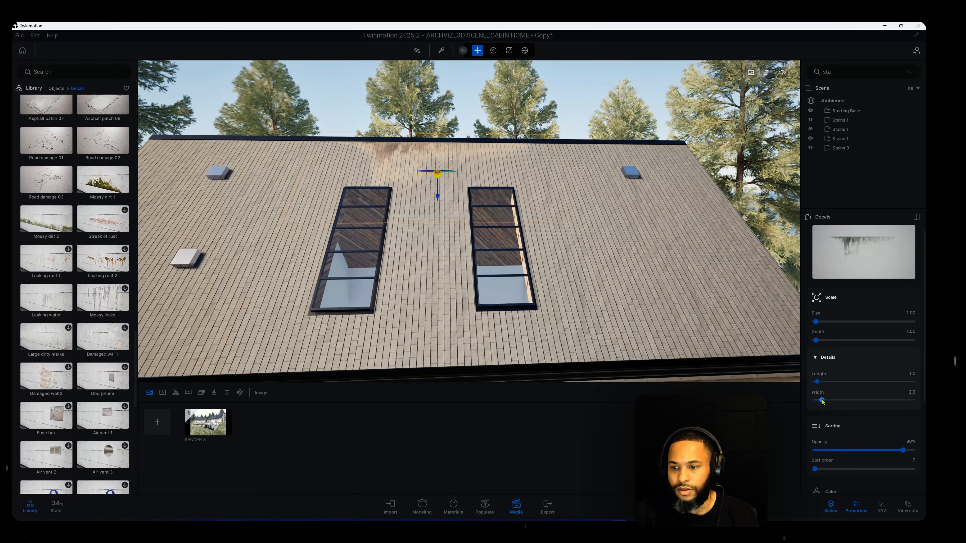
left_click_drag(900, 450, 885, 450)
Examine the leaking-water decals on both cabin roofs from several angles and from across the water
scroll(497, 240, "down", 3)
middle_click_drag(490, 193, 454, 272, "shift")
middle_click_drag(556, 244, 547, 167, "shift")
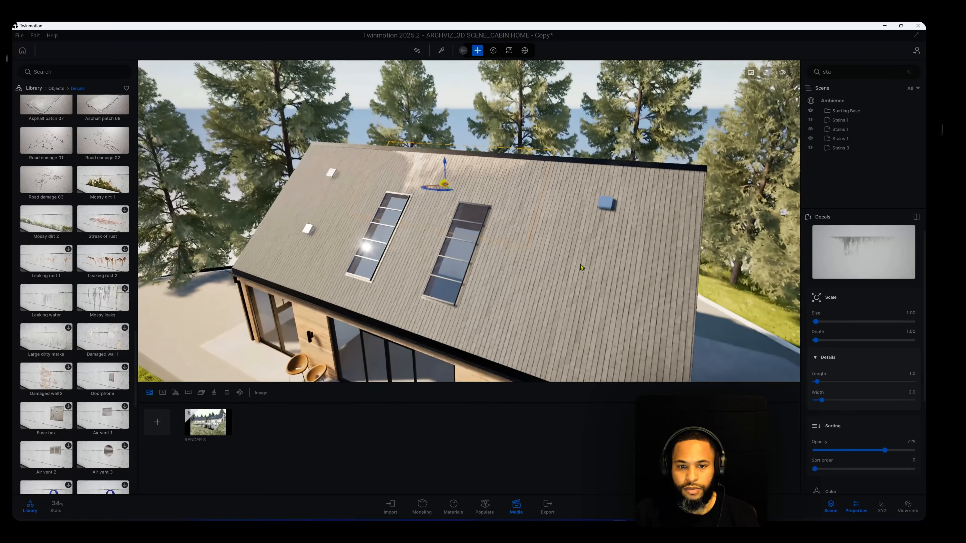
middle_click_drag(556, 300, 533, 248)
scroll(521, 245, "down", 2)
scroll(507, 240, "down", 3)
middle_click_drag(519, 308, 494, 243, "shift")
middle_click_drag(494, 327, 455, 289)
key("s")
right_click_drag(455, 289, 505, 287)
middle_click_drag(319, 347, 268, 378)
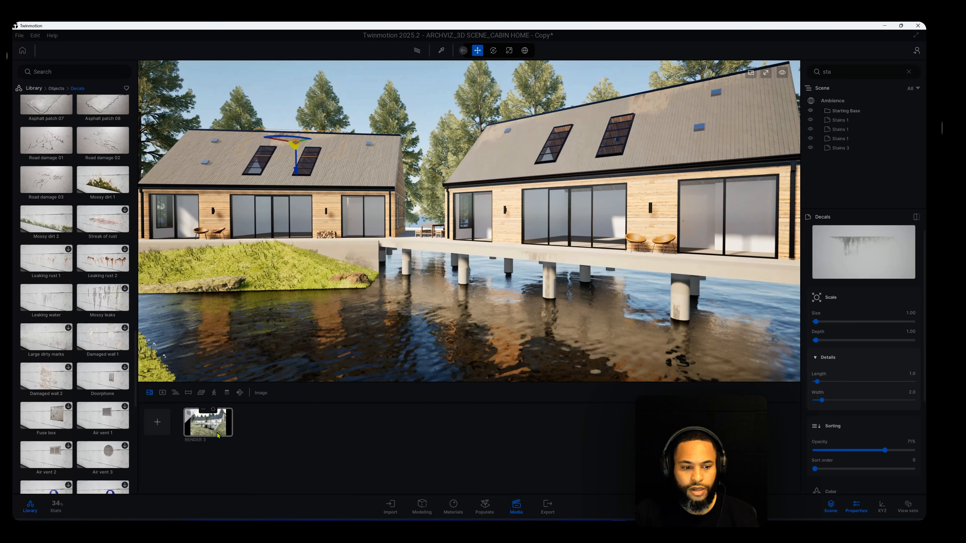
Preview the path-traced RENDER 3 image to check how the decals look
left_click(208, 422)
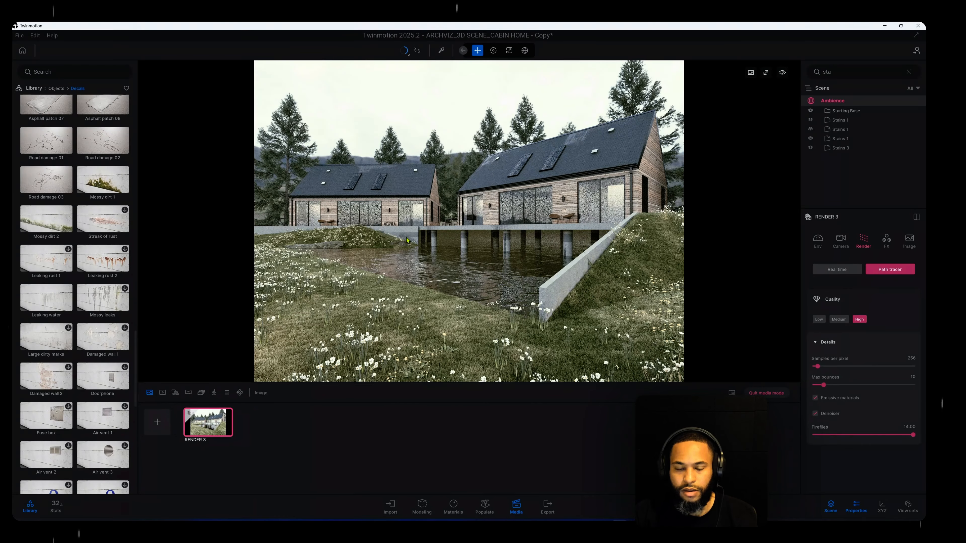
left_click(32, 89)
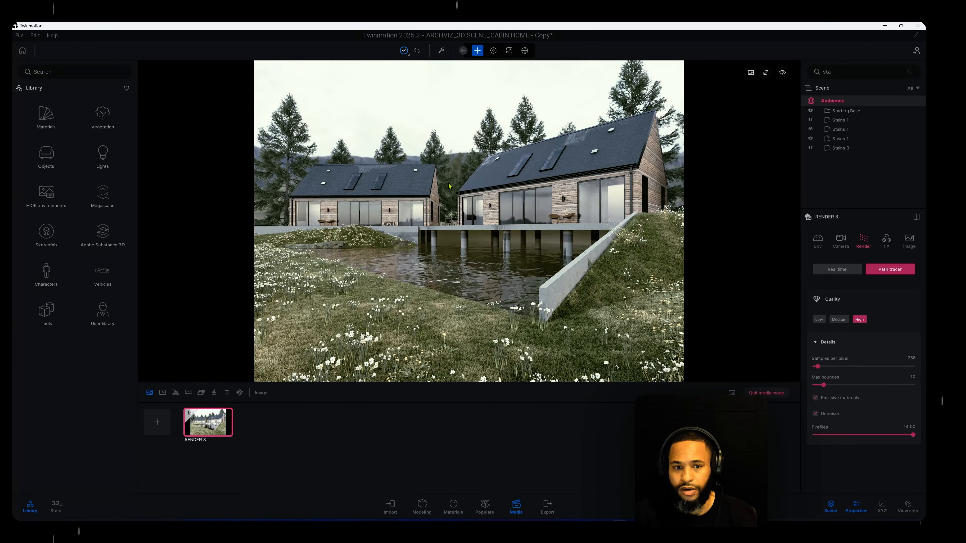
left_click(765, 393)
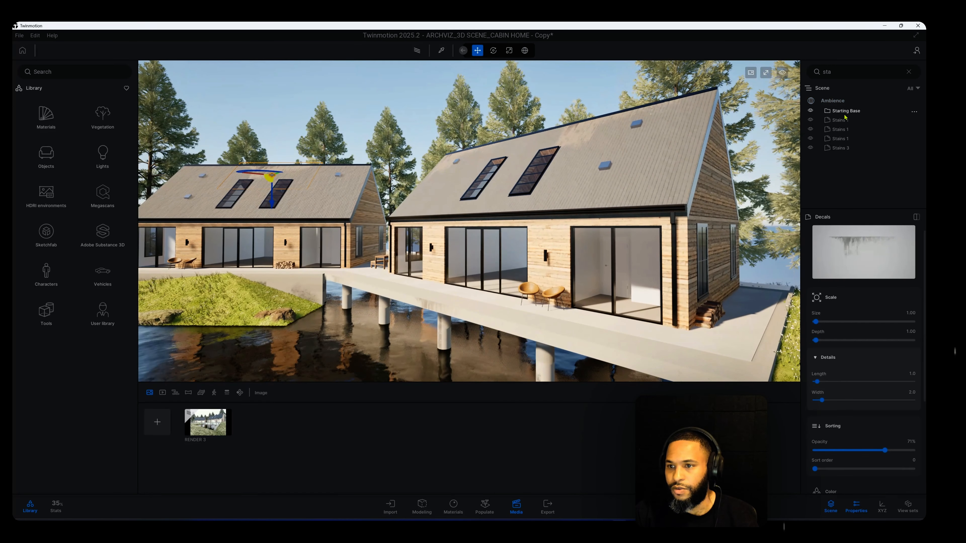
Replace the scene graph filter with "lea" to list the Leaking water decals
left_click(846, 120)
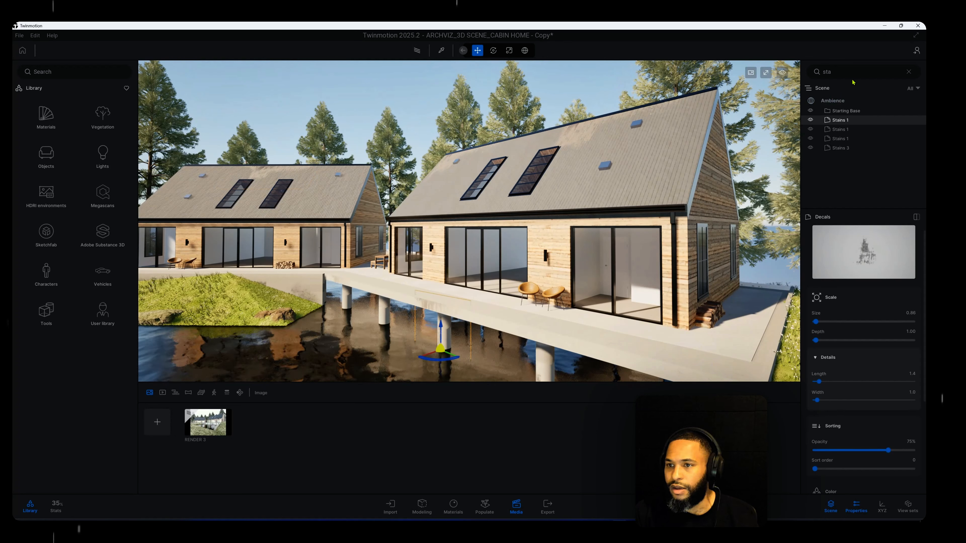
key("BackSpace")
key("BackSpace")
key("BackSpace")
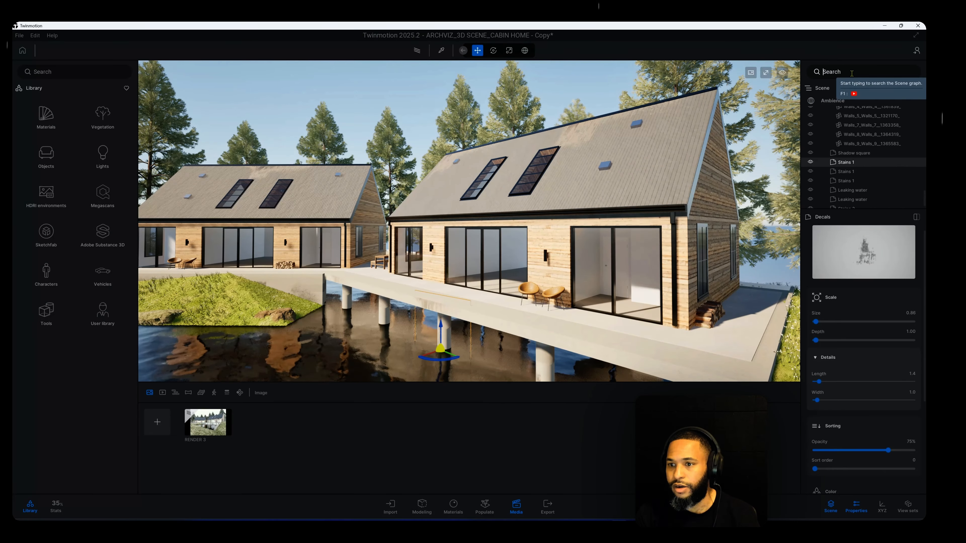
type("lea")
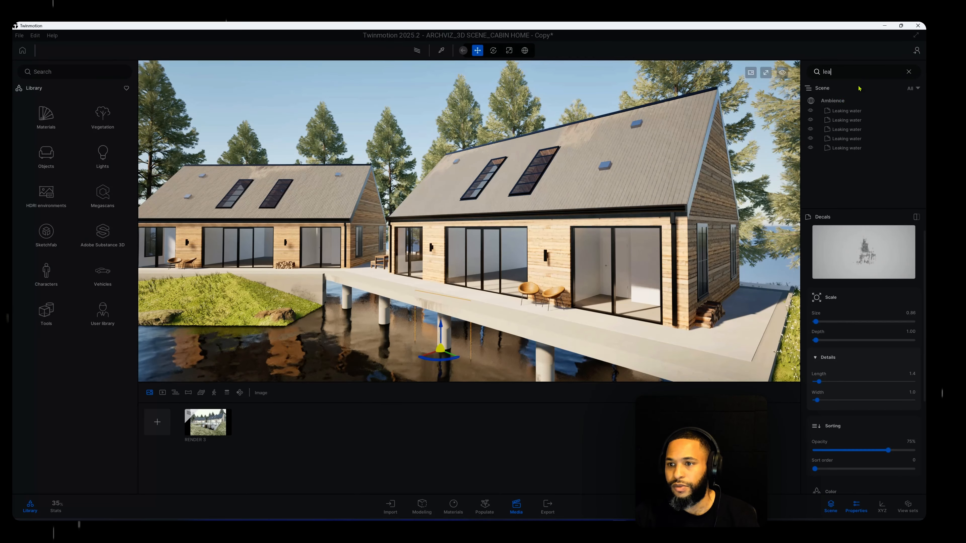
Set the opacity of the Leaking water decal near the roof vents of the larger cabin to 60%
left_click(859, 110)
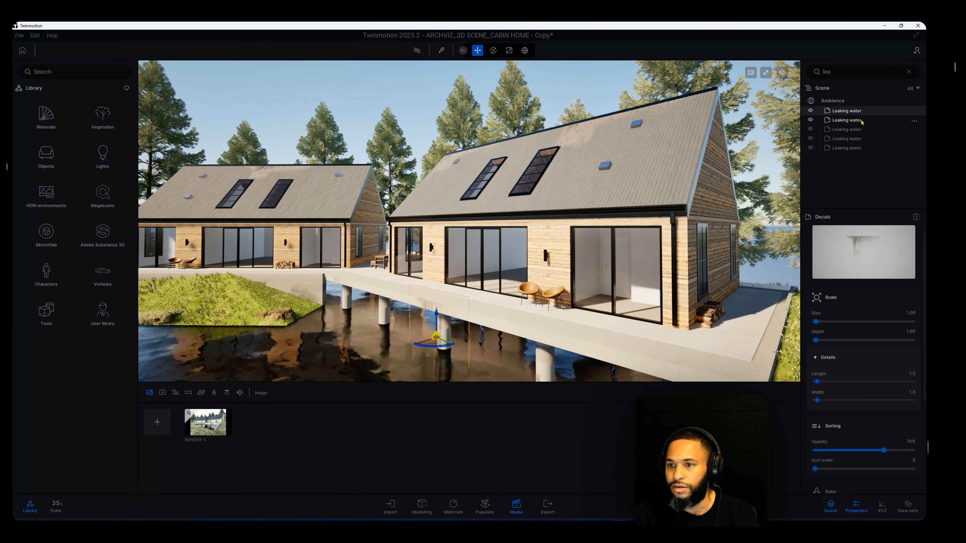
left_click(858, 120)
left_click(860, 130)
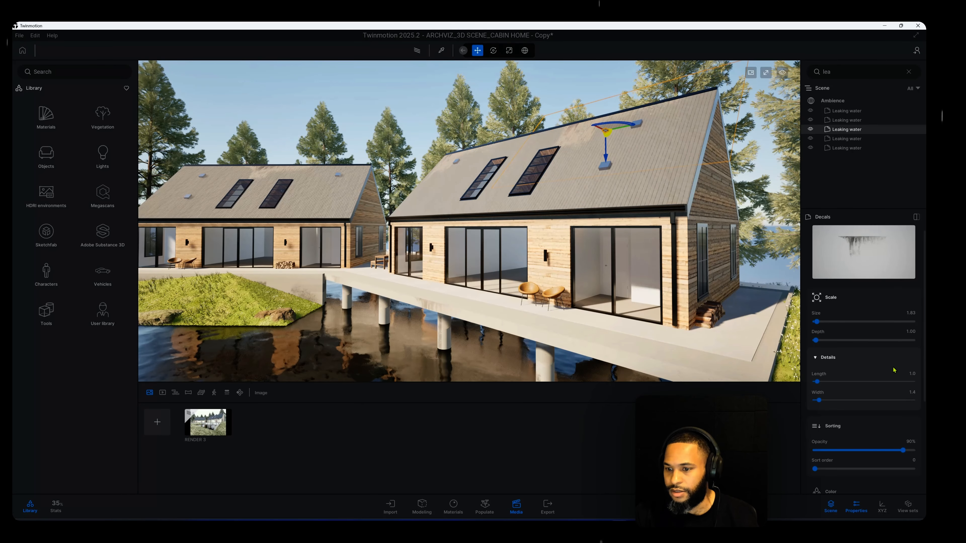
scroll(879, 407, "down", 1)
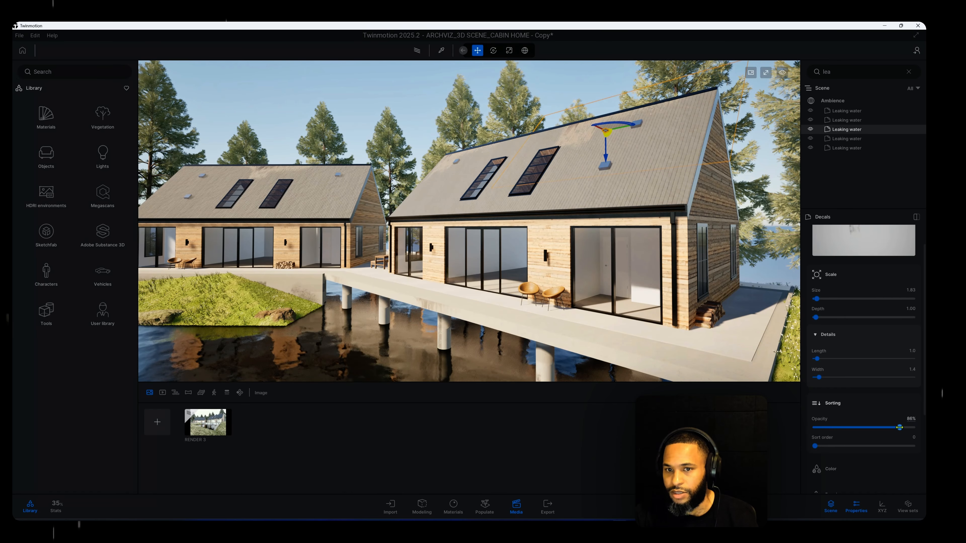
left_click_drag(877, 428, 876, 427)
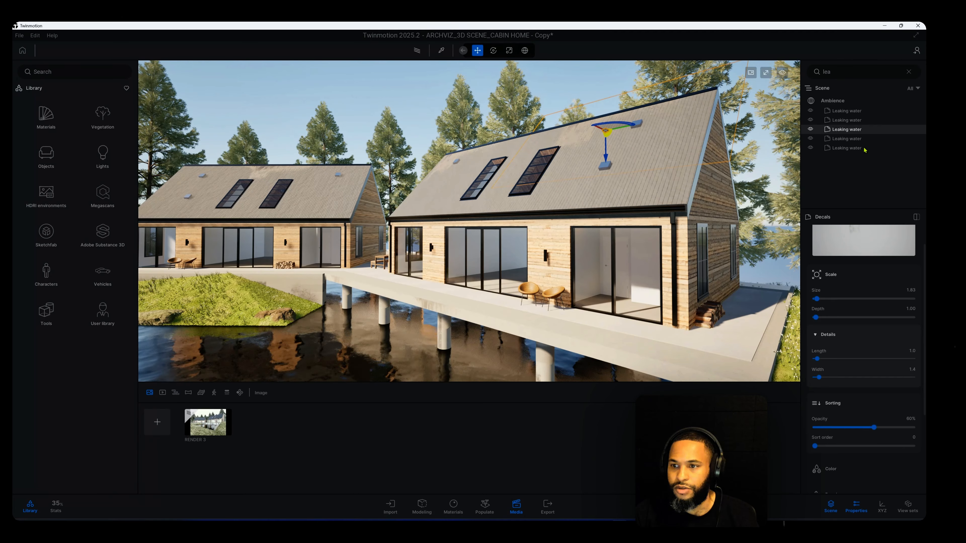
Set the opacity of the larger cabin's other roof Leaking water decal to 60% and the smaller cabin's to 50%
left_click(867, 141)
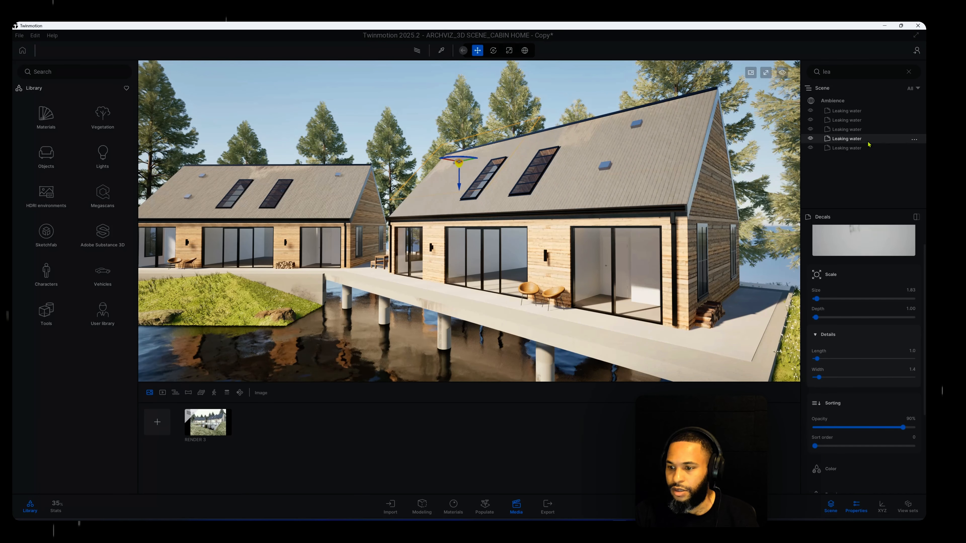
left_click_drag(902, 427, 869, 428)
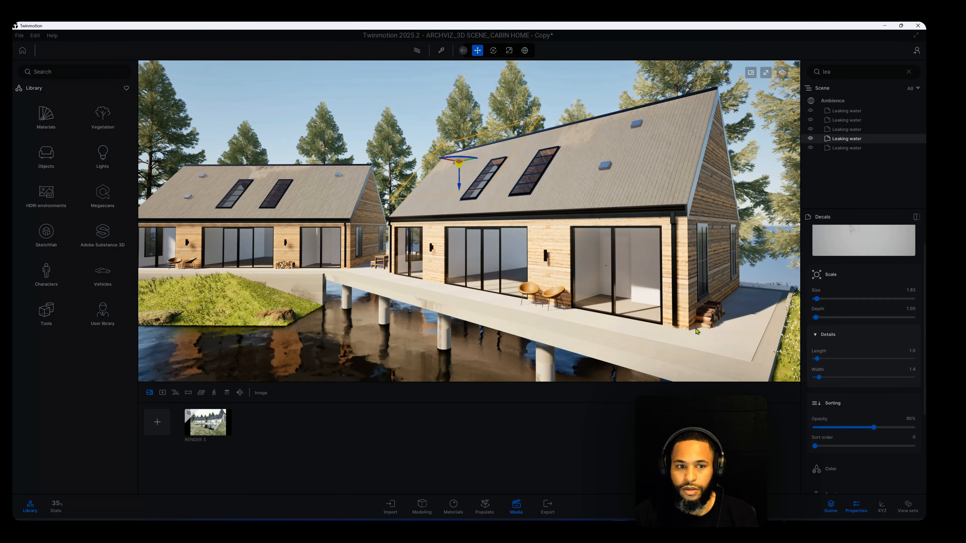
left_click(846, 148)
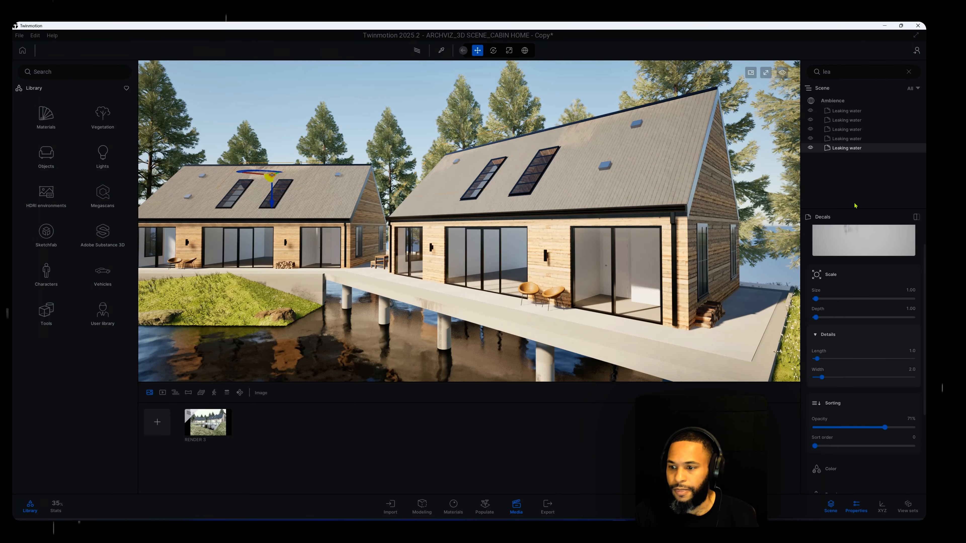
left_click(914, 418)
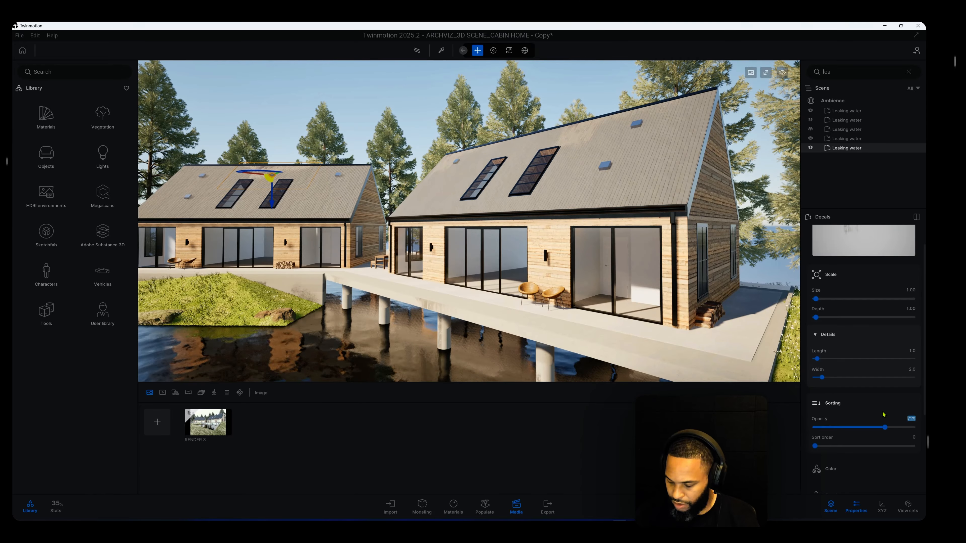
type("50")
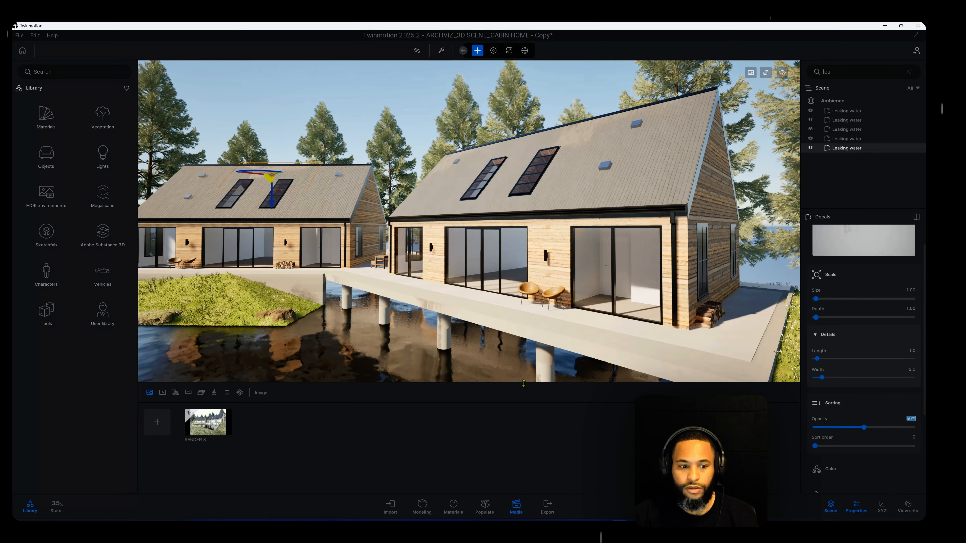
Preview the RENDER 3 image again and filter the scene graph by "moss"
left_click(216, 428)
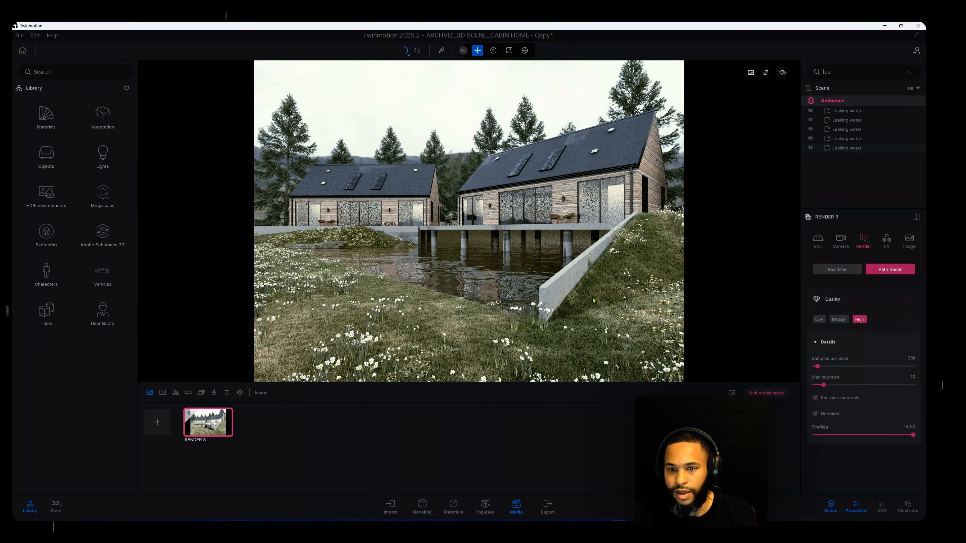
left_click(766, 393)
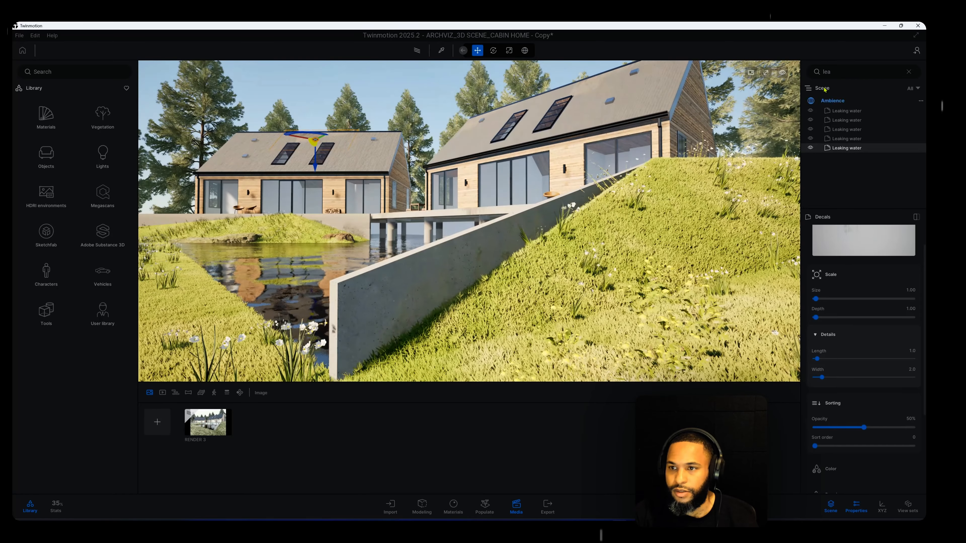
left_click(847, 72)
key("BackSpace")
key("BackSpace")
key("BackSpace")
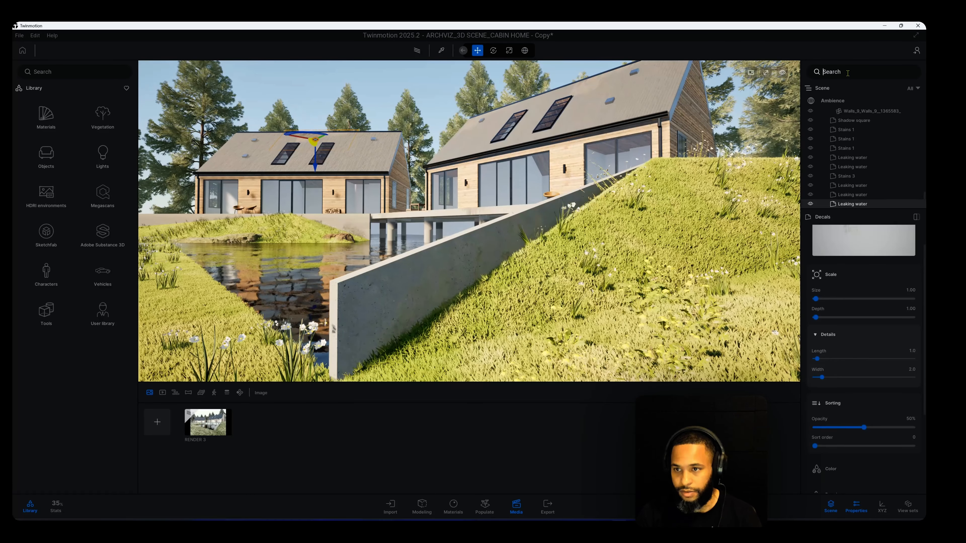
type("moss")
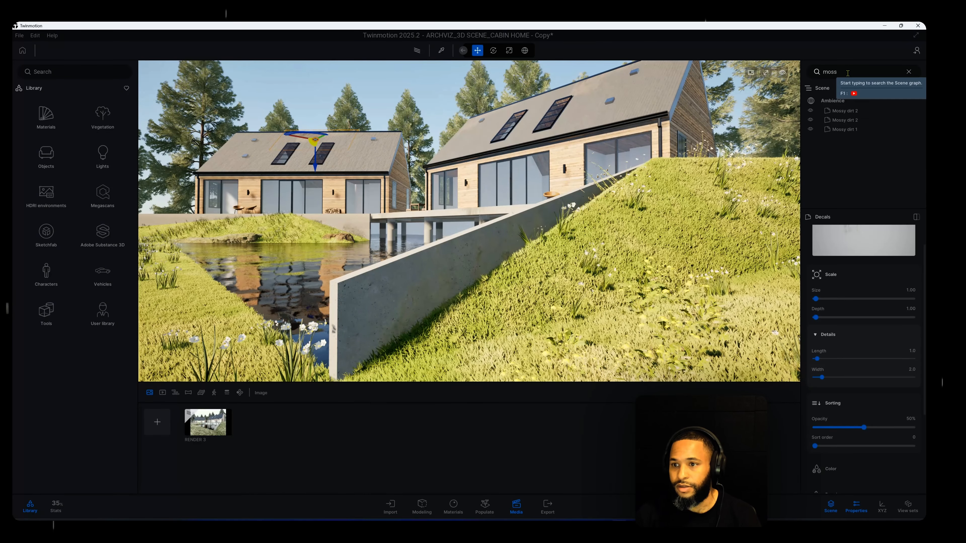
Raise the first Mossy dirt 2 decal slightly on the concrete edge in front of the smaller cabin
left_click(849, 112)
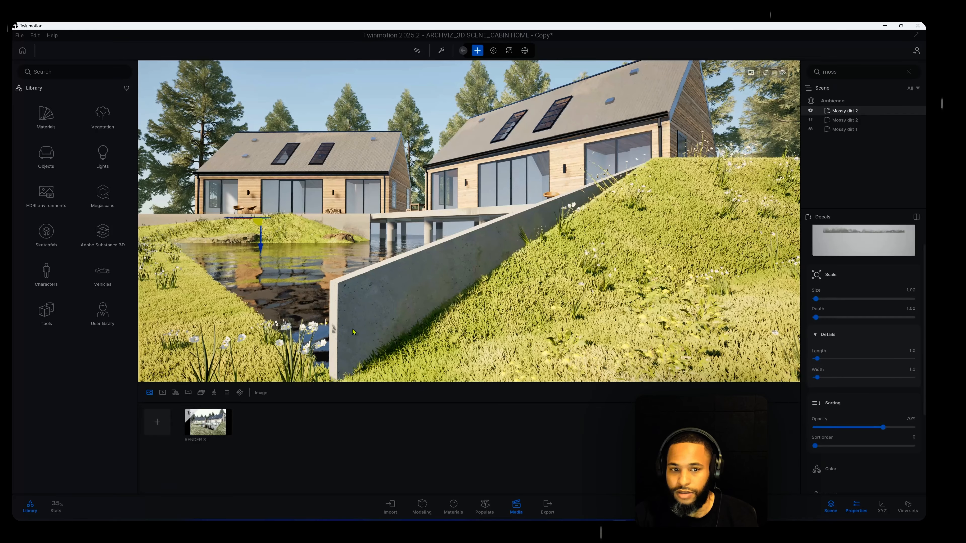
key("a")
key("w")
key("w")
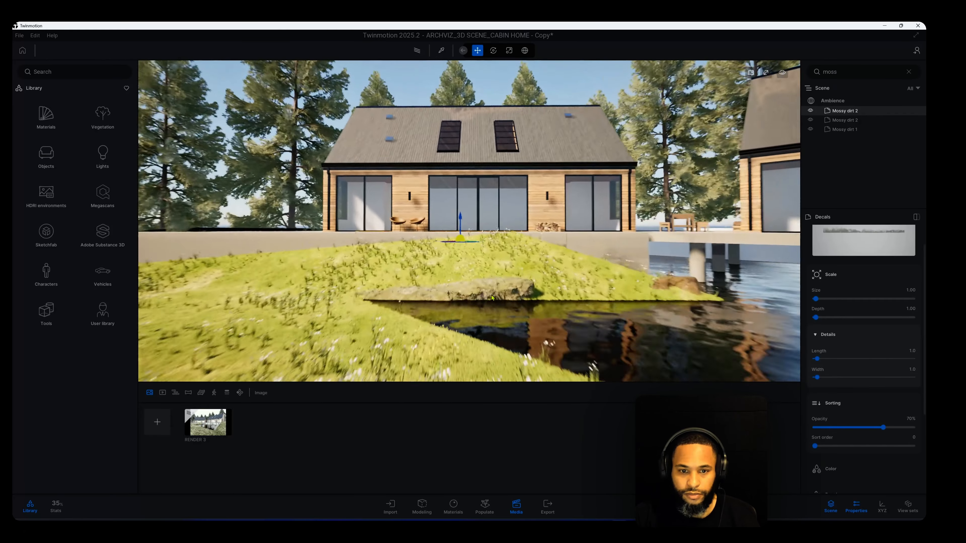
key("a")
right_click_drag(380, 247, 426, 249)
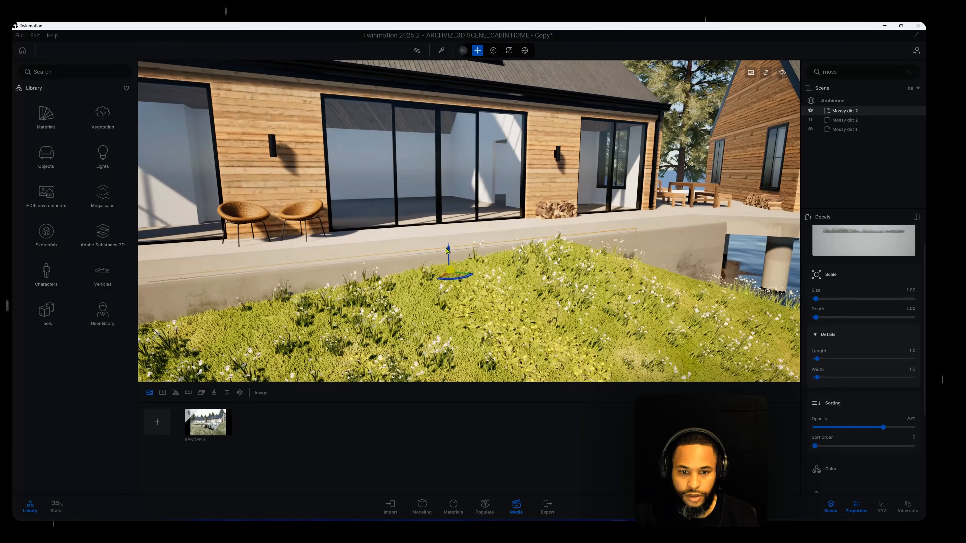
left_click_drag(448, 252, 450, 250)
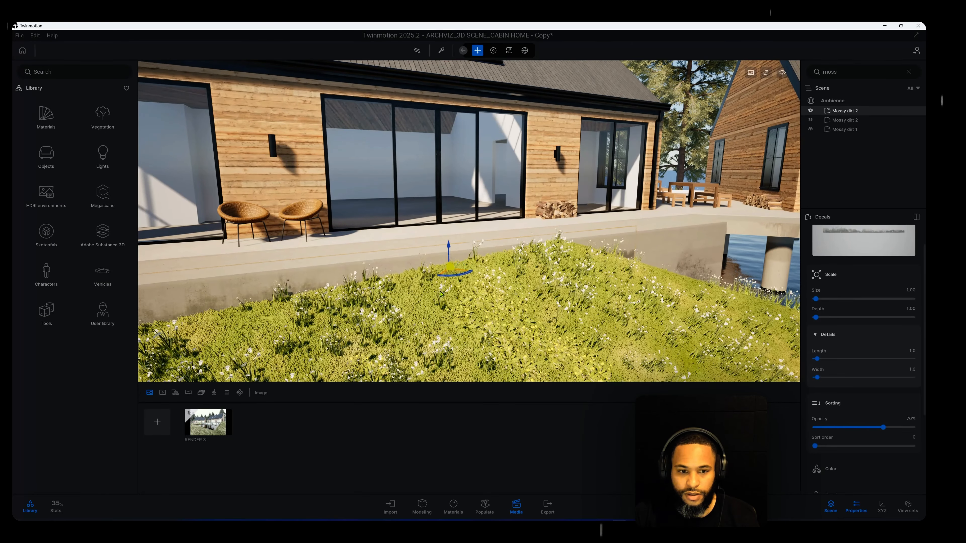
Set the opacity of the Mossy dirt 2 decal on the concrete edge to 45%
key("a")
right_click_drag(450, 250, 400, 265)
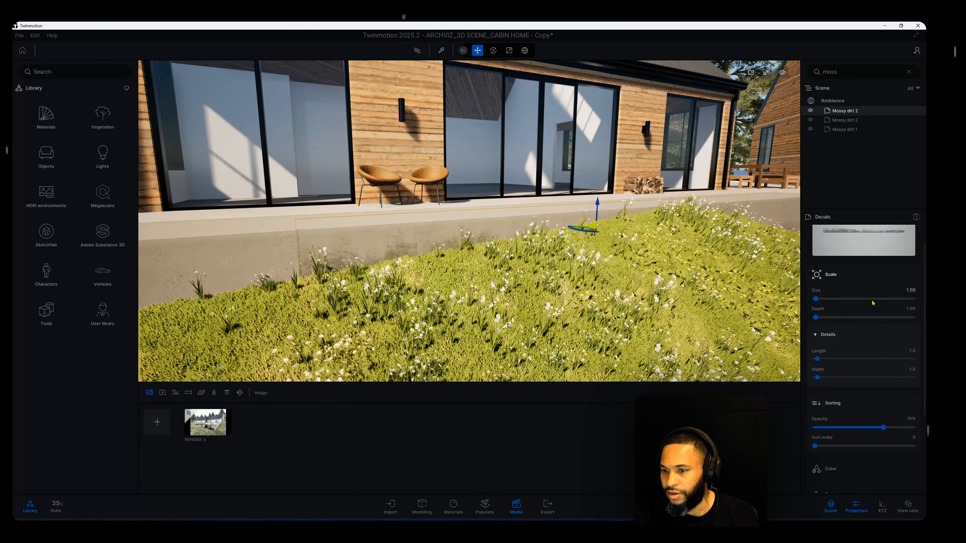
scroll(868, 319, "up", 2)
scroll(855, 358, "down", 4)
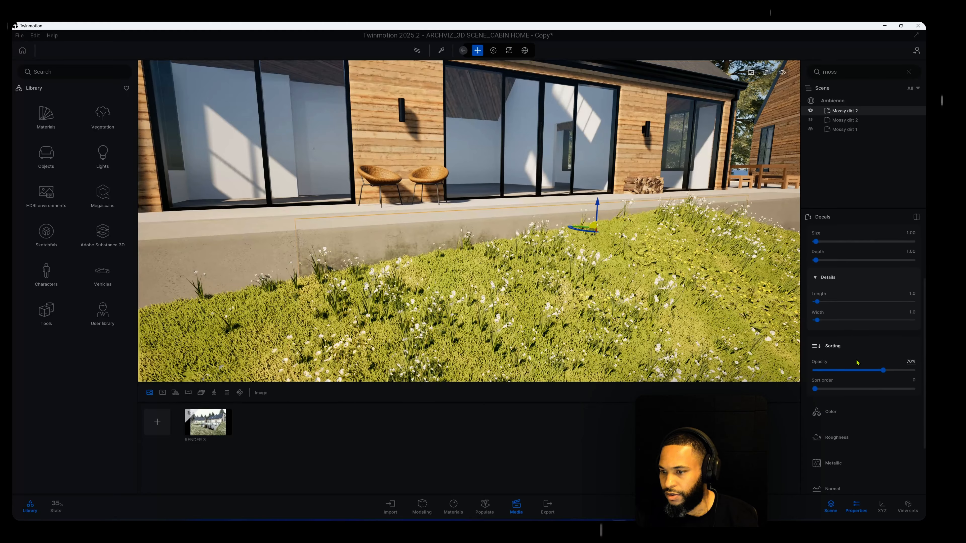
left_click_drag(882, 370, 867, 371)
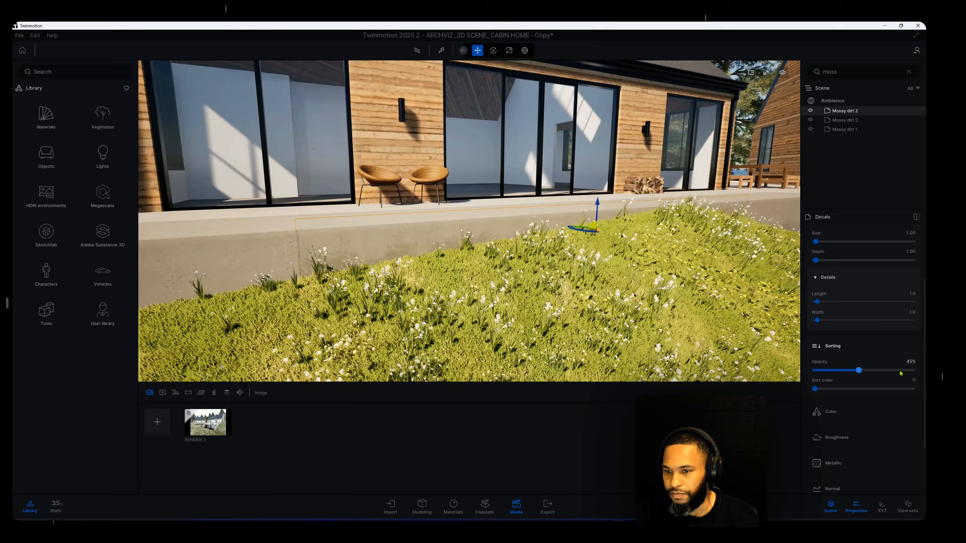
Set the opacity of the Mossy dirt 2 decal on the concrete edge in front of the smaller cabin to 70%
left_click(916, 363)
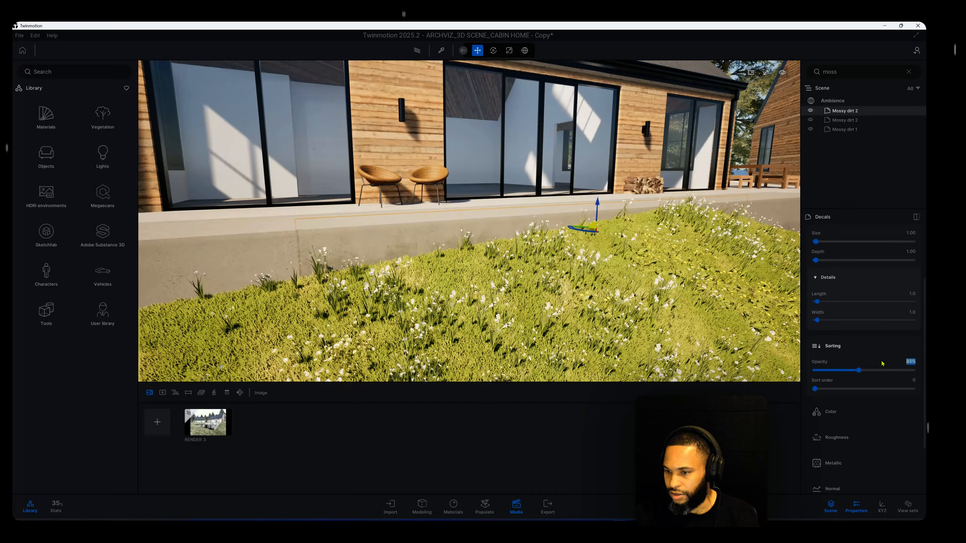
type("70")
key("Return")
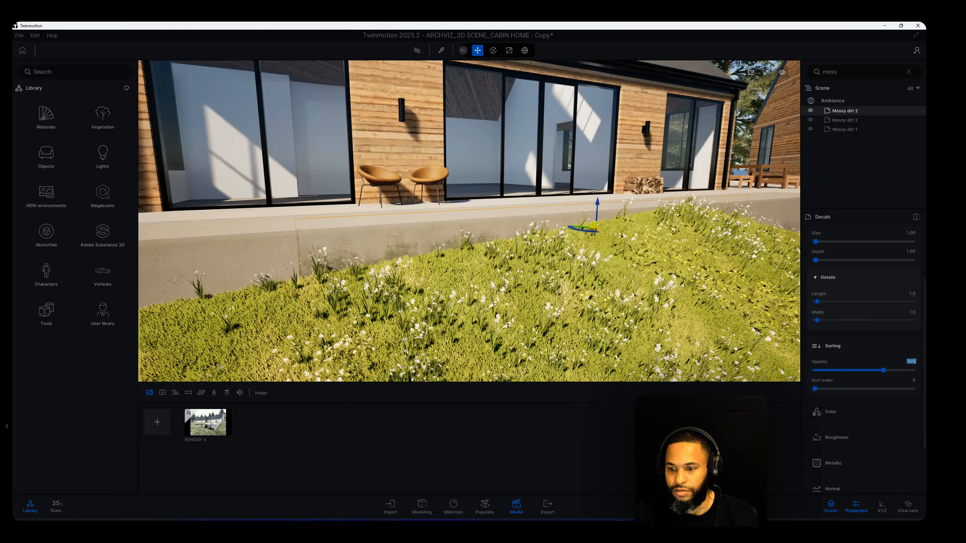
middle_click_drag(599, 282, 596, 269, "shift")
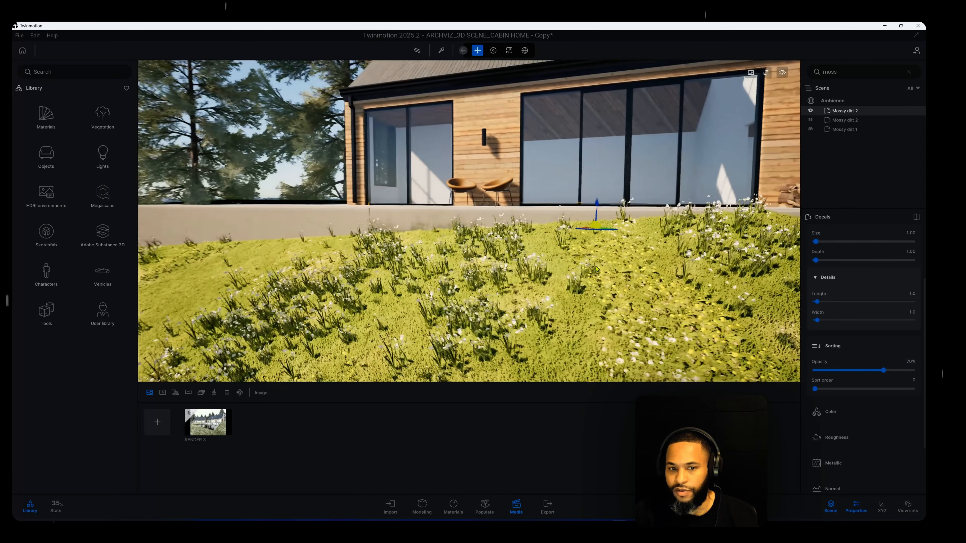
scroll(596, 269, "down", 10)
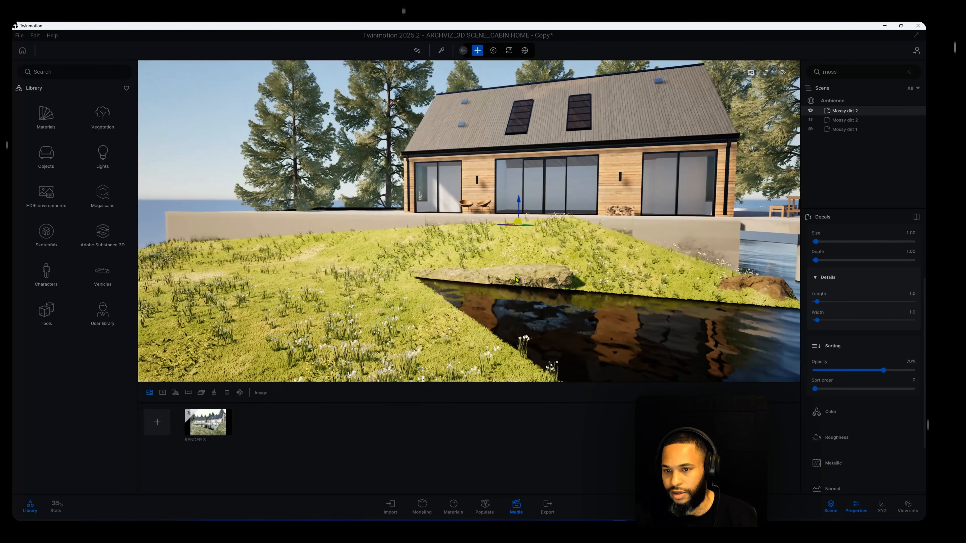
middle_click_drag(615, 284, 468, 282)
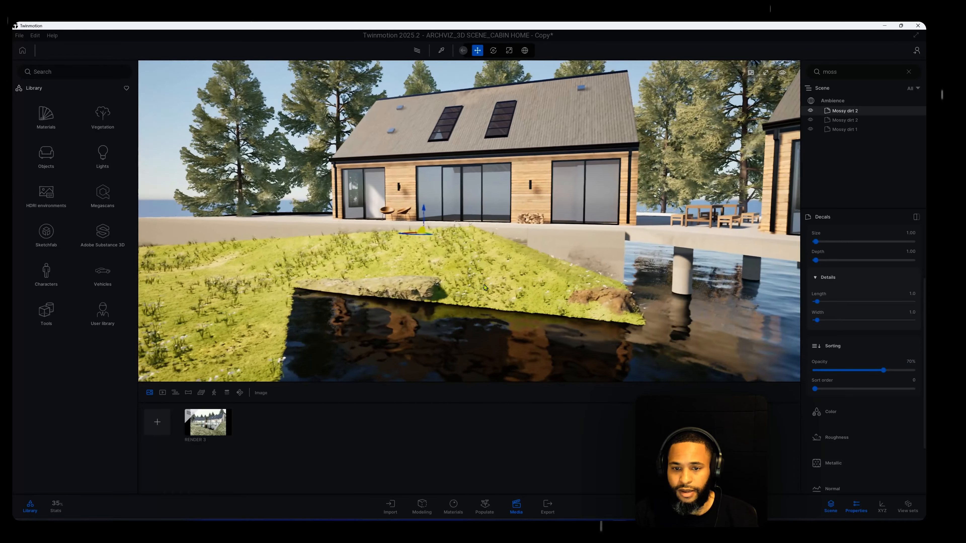
scroll(469, 281, "down", 6)
scroll(469, 281, "down", 3)
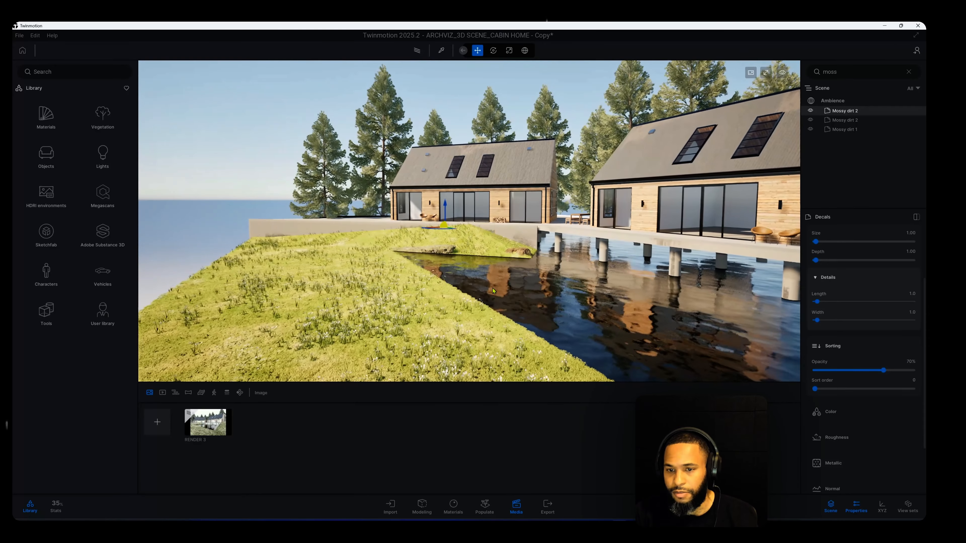
Select the second Mossy dirt 2 decal and inspect how it sits along the far end of the concrete wall
left_click(851, 121)
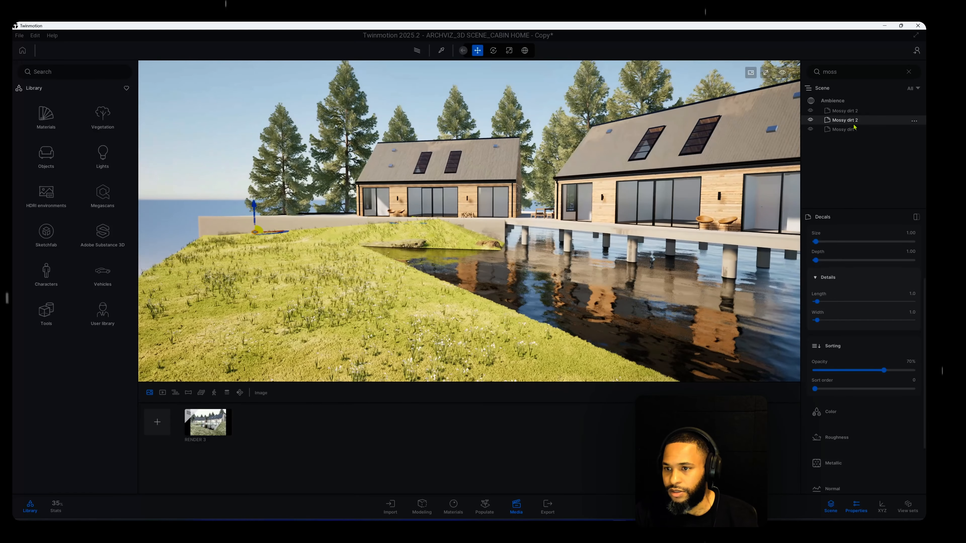
middle_click_drag(426, 281, 597, 297)
scroll(469, 284, "up", 4)
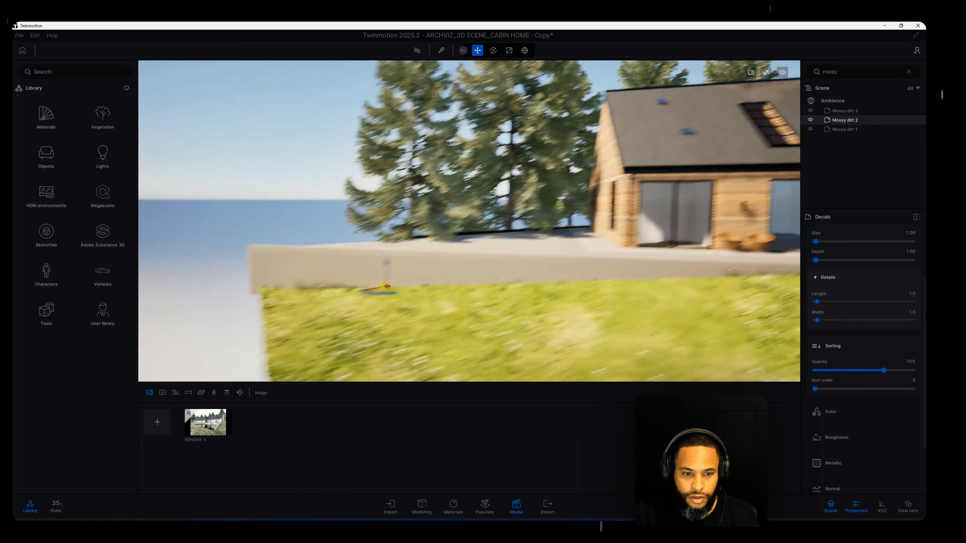
middle_click_drag(280, 355, 341, 331)
scroll(341, 331, "up", 4)
middle_click_drag(254, 318, 398, 308)
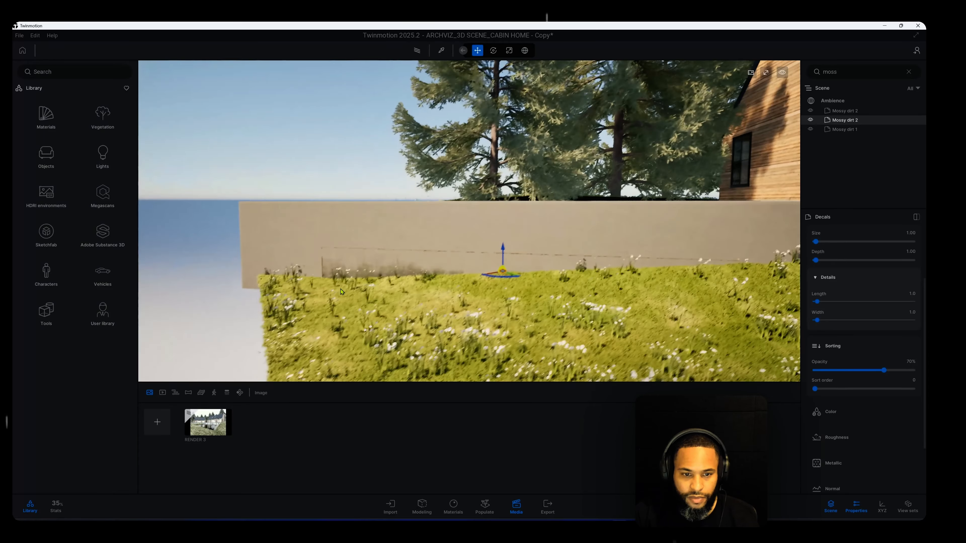
scroll(397, 307, "up", 3)
scroll(398, 307, "down", 3)
scroll(398, 307, "down", 5)
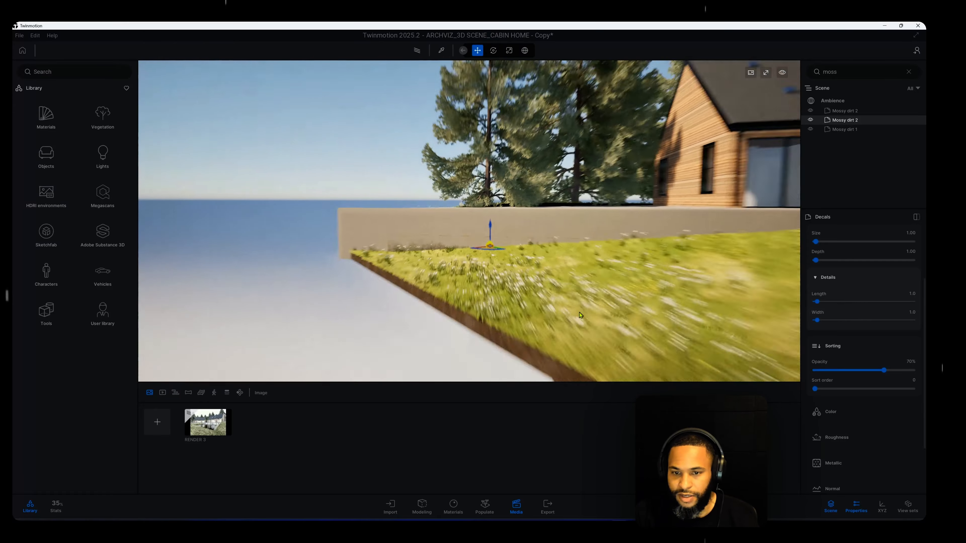
middle_click_drag(397, 307, 219, 301)
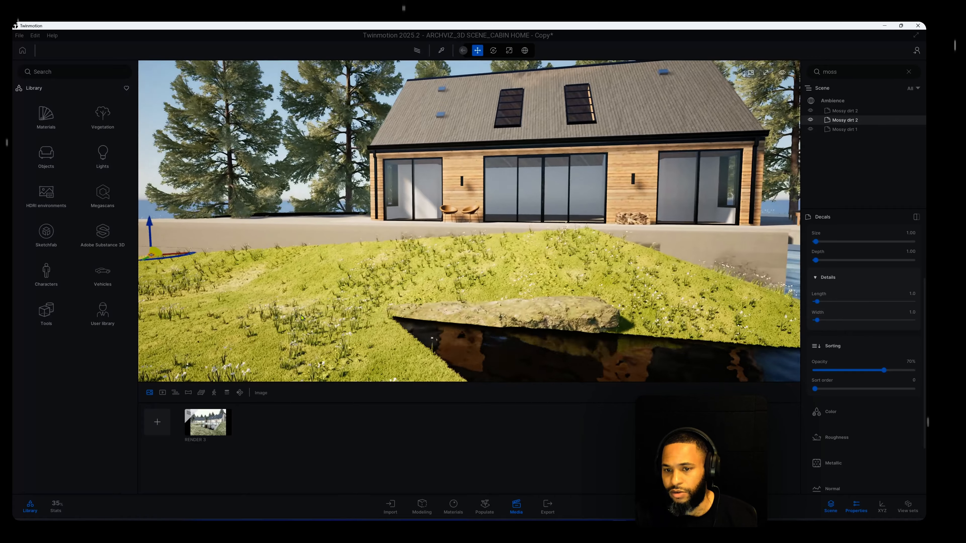
scroll(219, 301, "down", 5)
Raise the Mossy dirt 1 decal on the sloping concrete retaining wall beside the pond
double_click(842, 130)
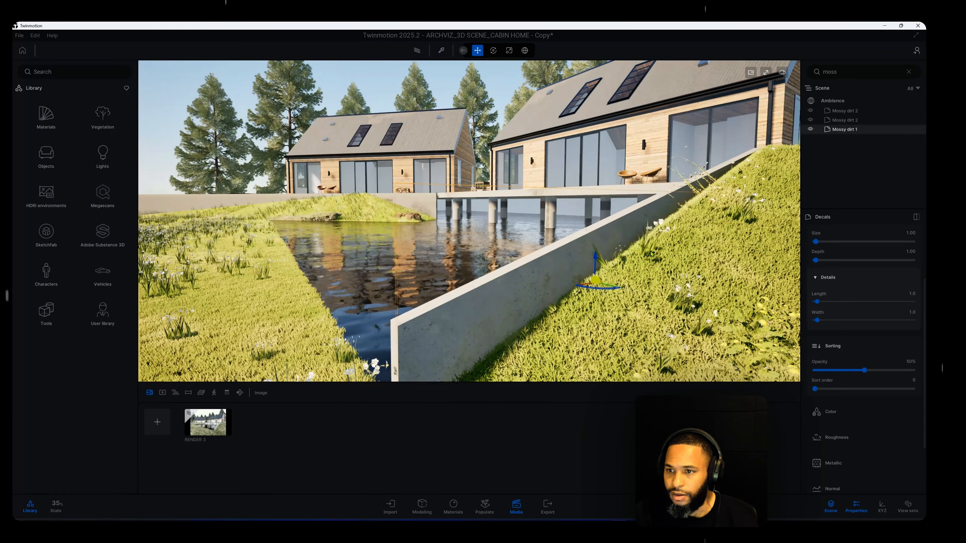
left_click(595, 257)
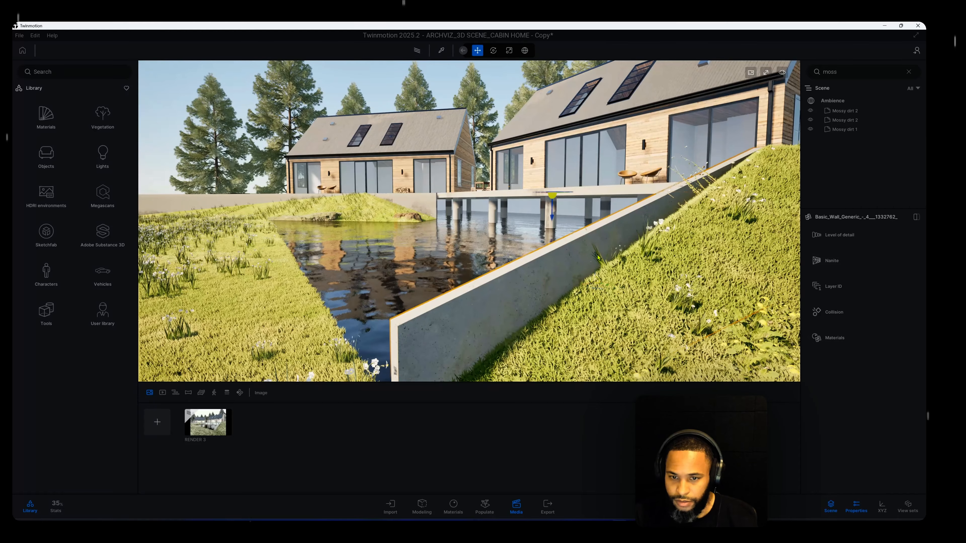
left_click(857, 130)
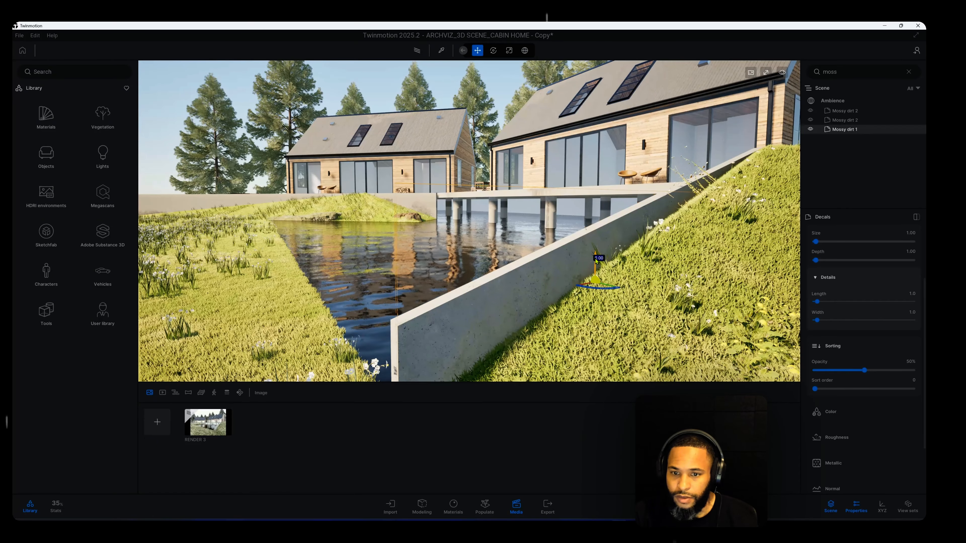
left_click_drag(595, 260, 606, 230)
middle_click_drag(544, 236, 520, 383)
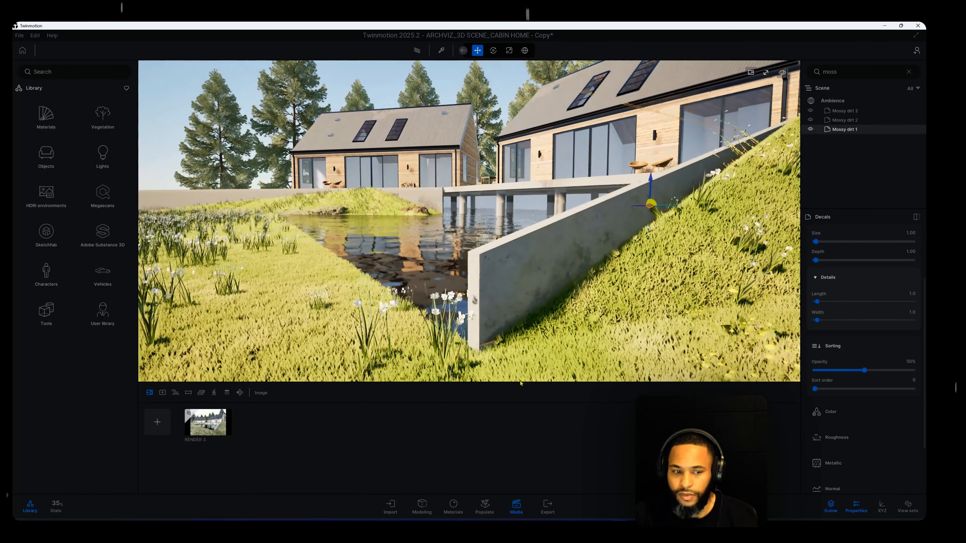
Preview the RENDER 3 image and set its path tracer to 2048 samples per pixel and 30 max bounces
left_click(213, 428)
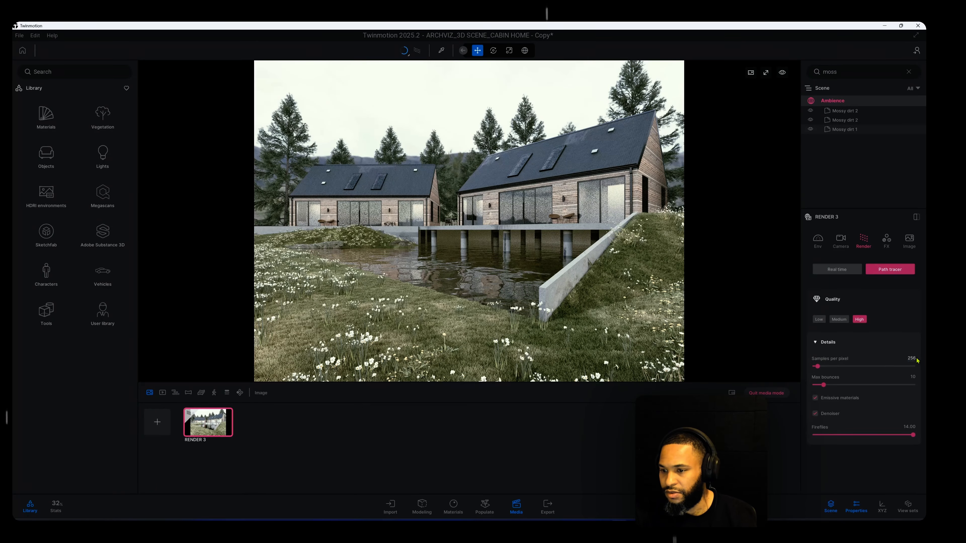
left_click_drag(915, 358, 881, 357)
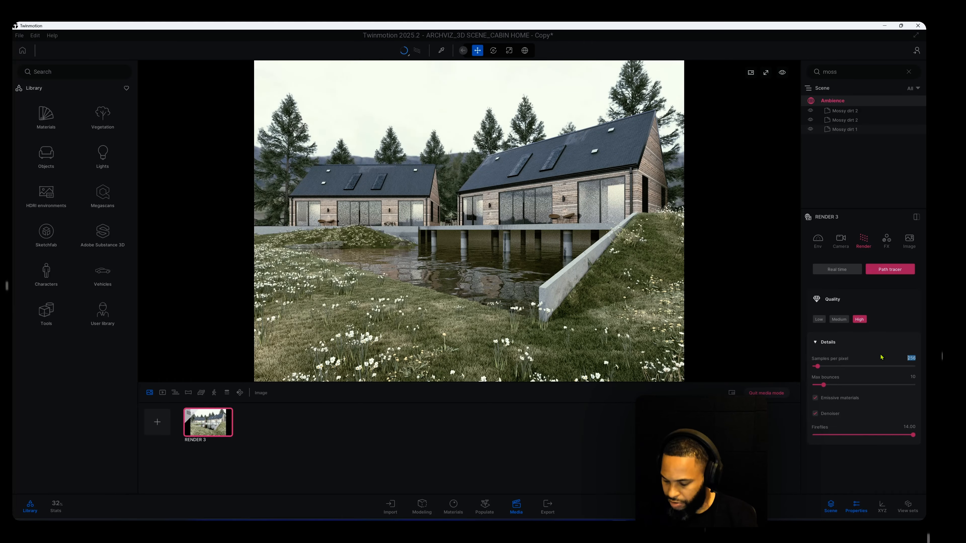
type("2048")
key("Return")
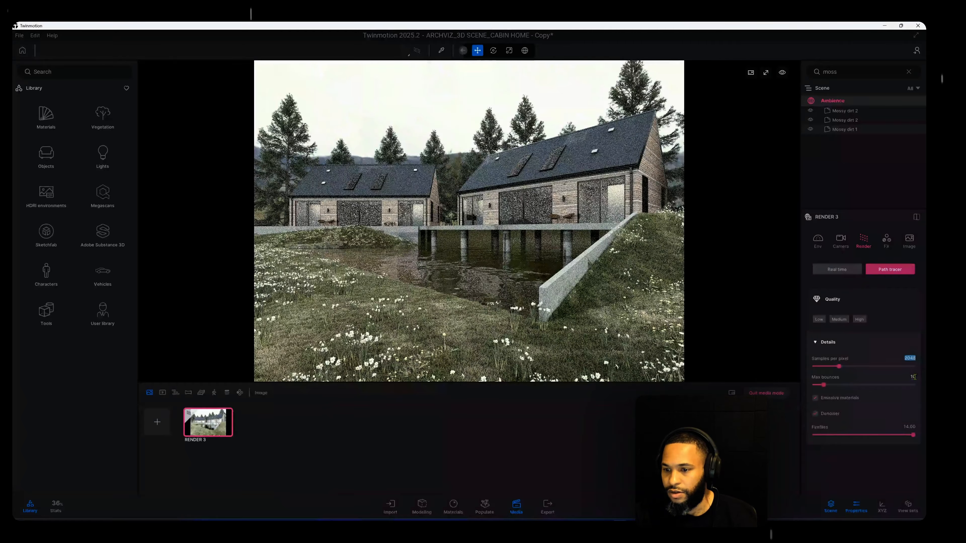
left_click_drag(915, 377, 882, 378)
type("30")
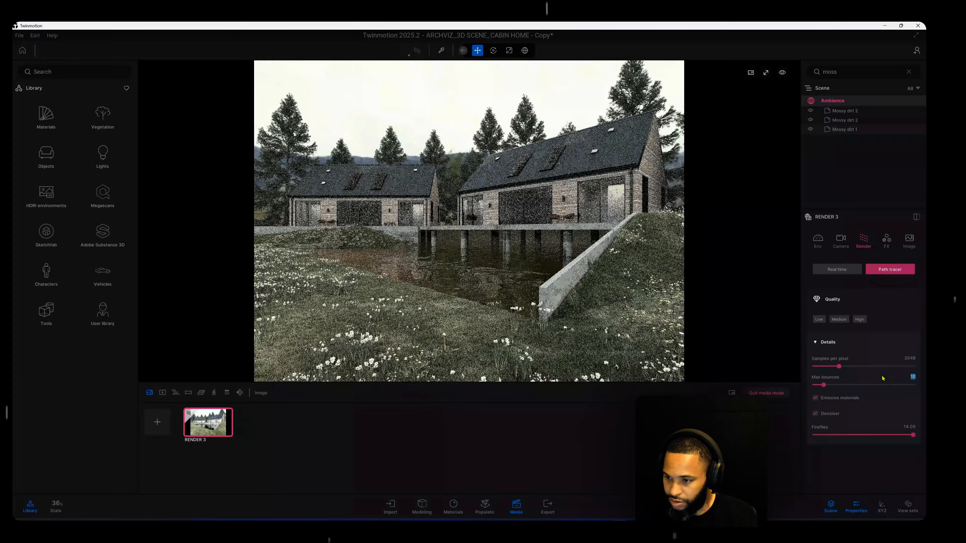
key("Return")
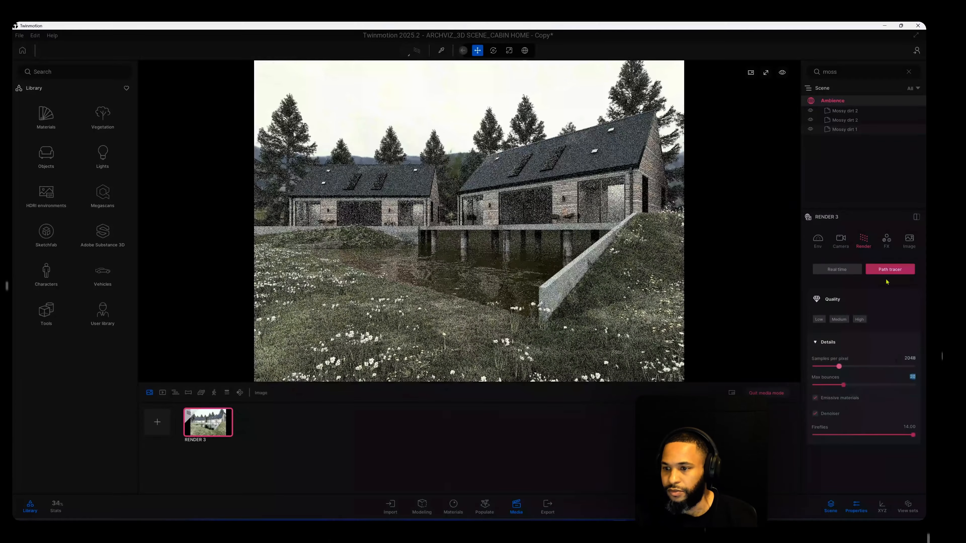
Try the AUT, Beauty 1 and Bright lookup tables as the color grading of RENDER 3
left_click(887, 241)
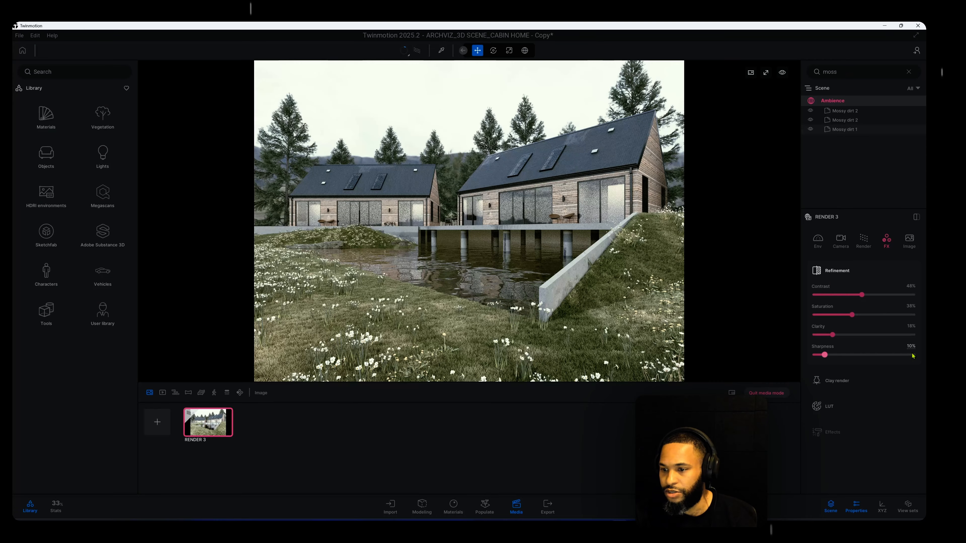
left_click(861, 405)
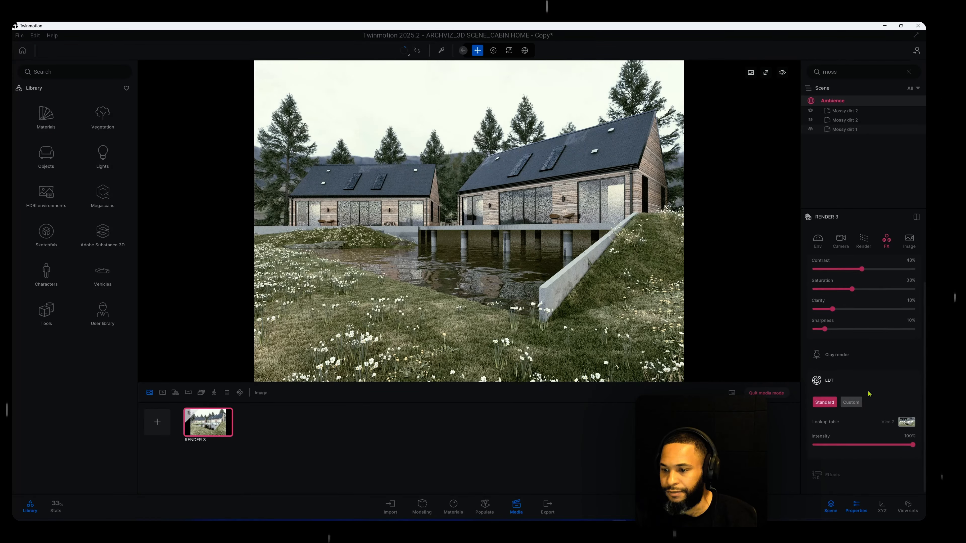
left_click(906, 423)
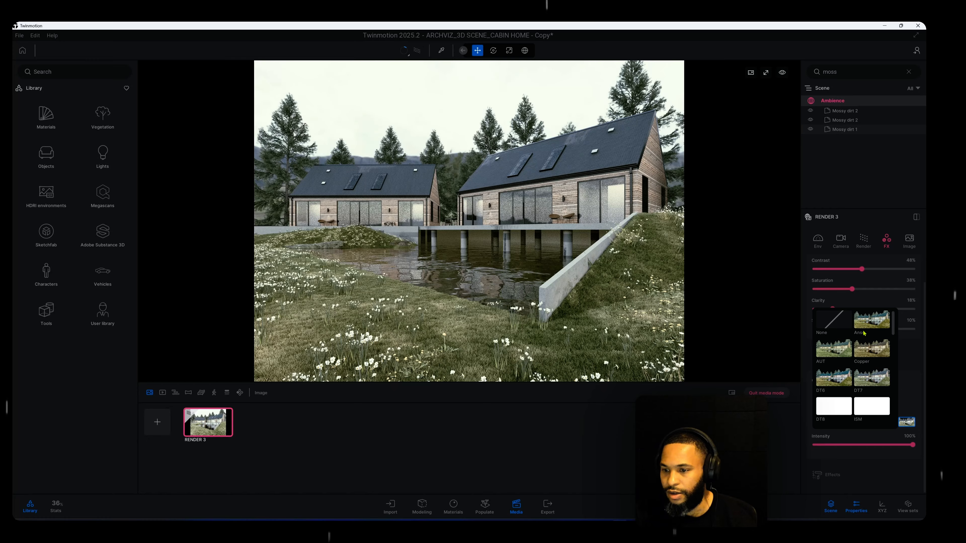
left_click(845, 353)
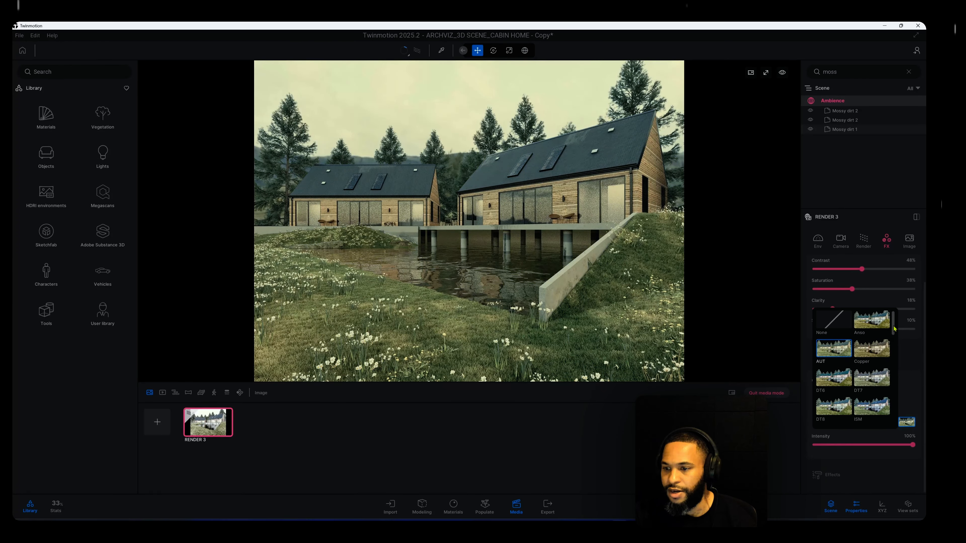
scroll(893, 336, "down", 5)
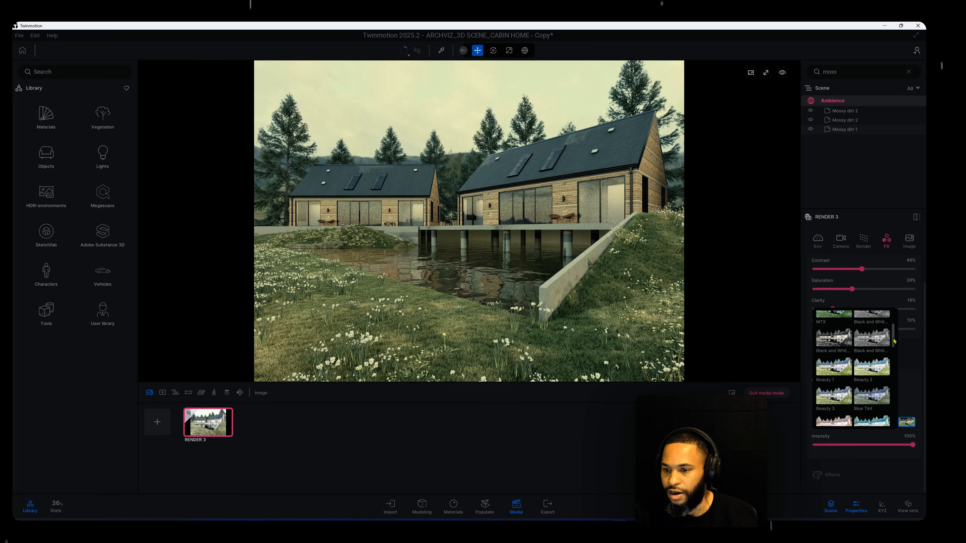
scroll(894, 344, "down", 1)
left_click(880, 345)
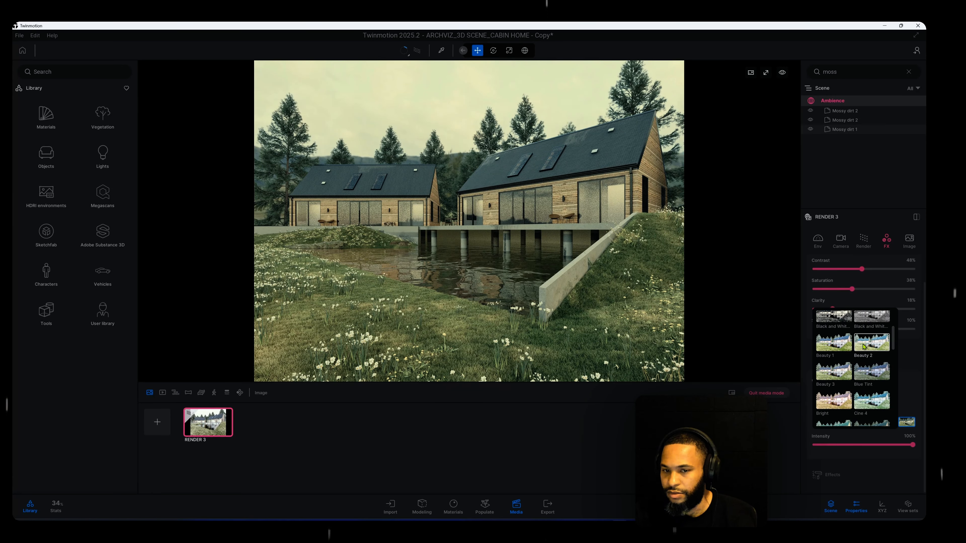
left_click(839, 347)
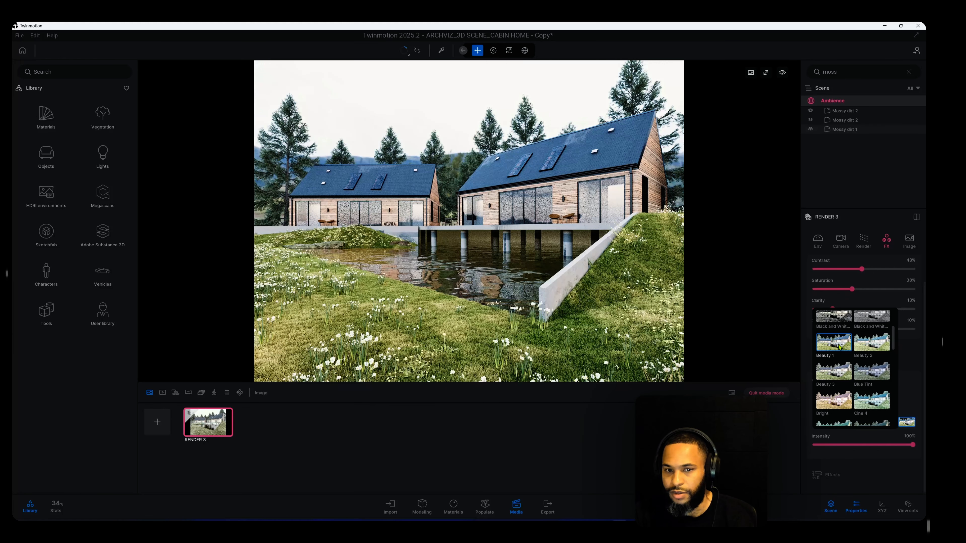
left_click(846, 402)
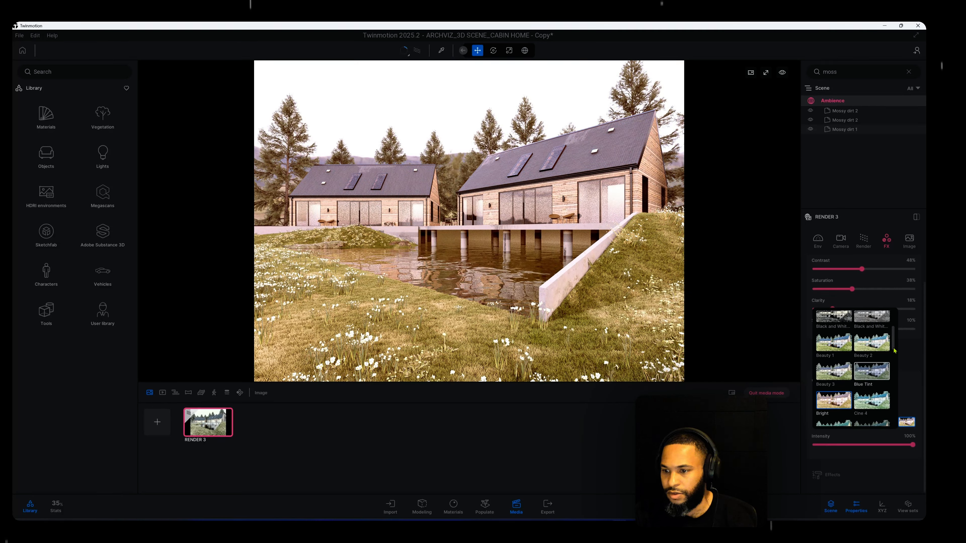
Apply the Day Midday lookup table to RENDER 3
scroll(895, 362, "down", 3)
scroll(895, 365, "down", 6)
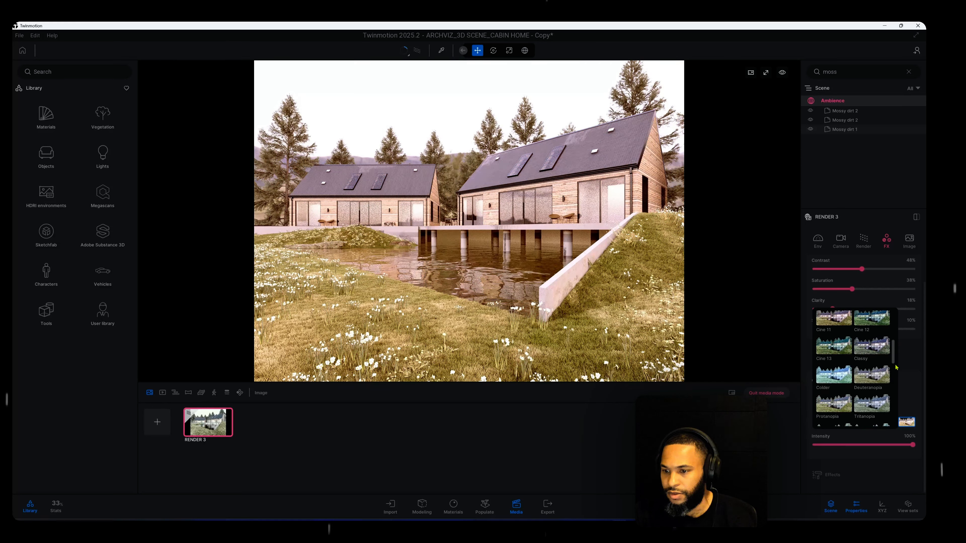
scroll(896, 372, "down", 2)
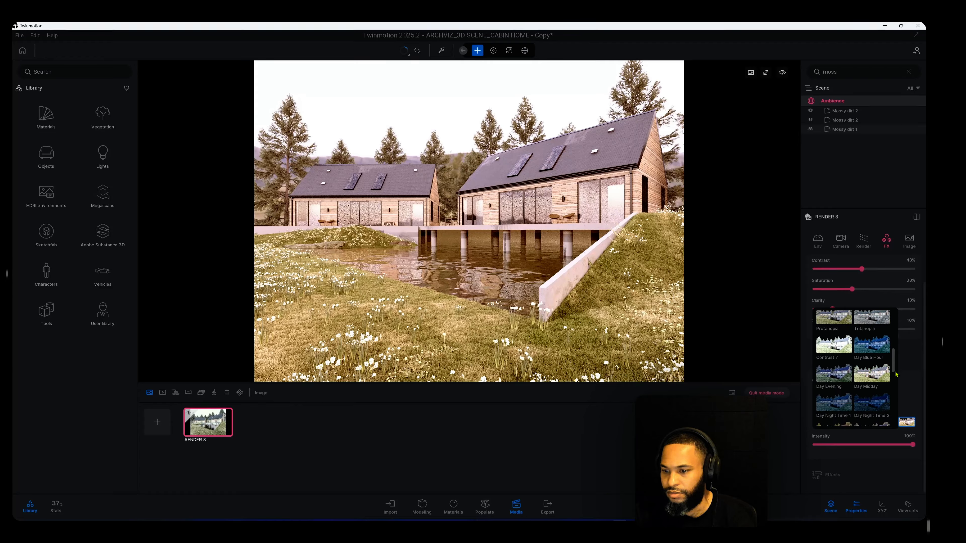
scroll(895, 374, "down", 2)
left_click(871, 346)
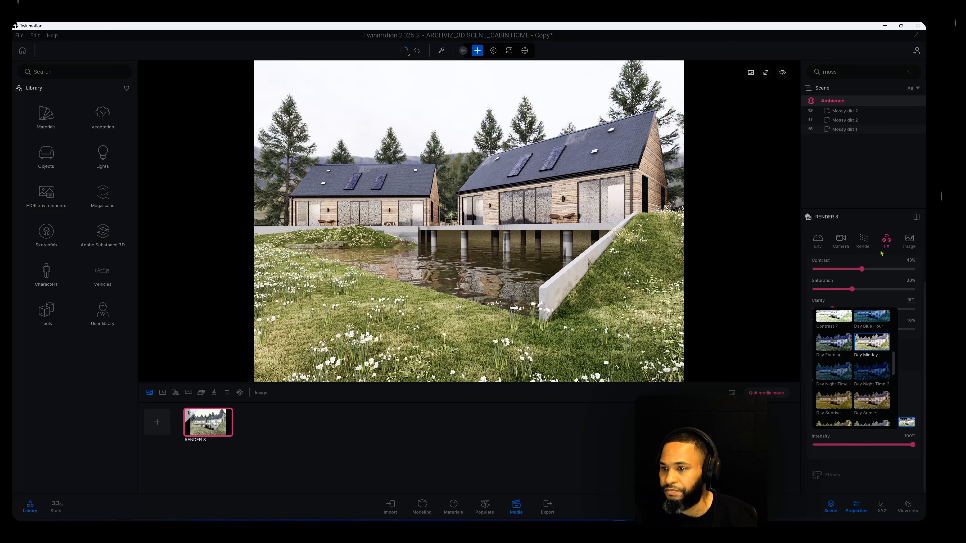
Review the image output format and path tracer settings of RENDER 3
left_click(909, 241)
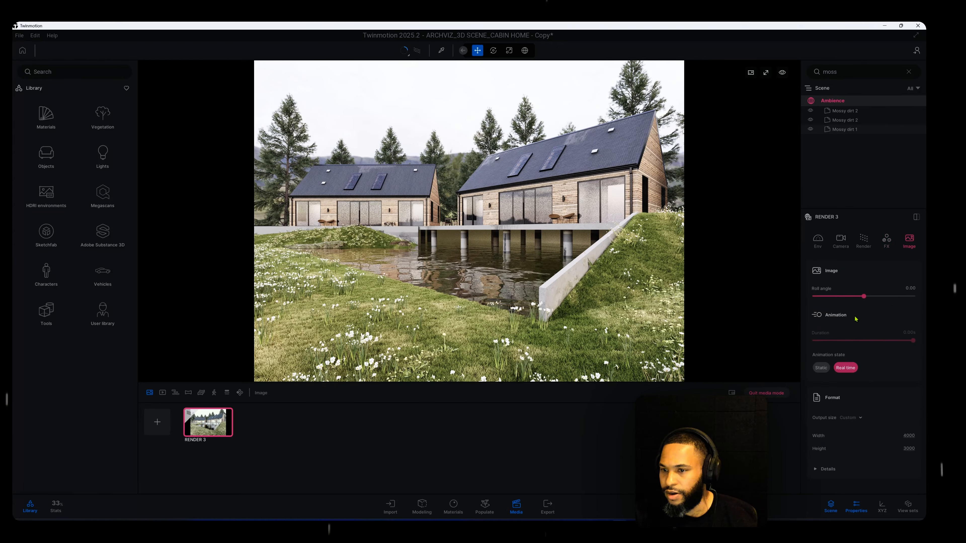
left_click(863, 242)
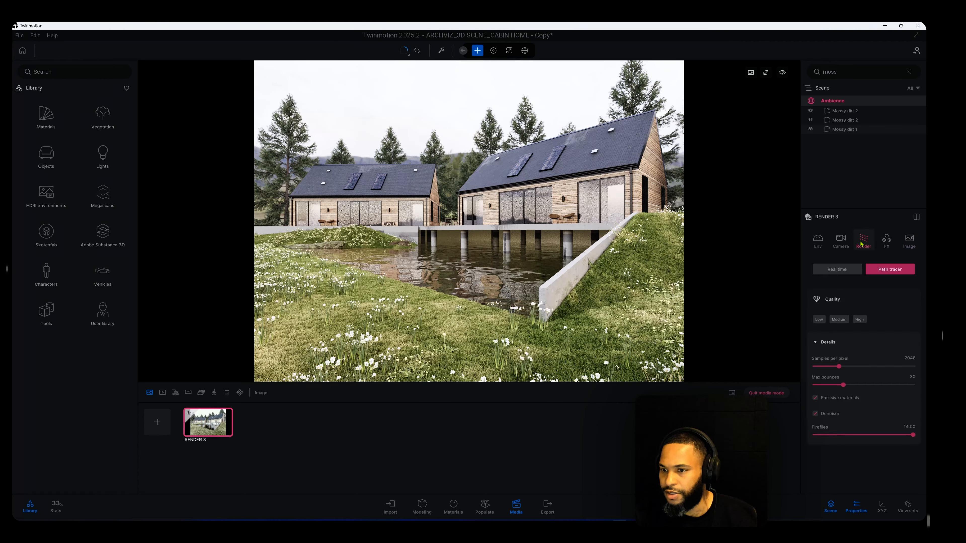